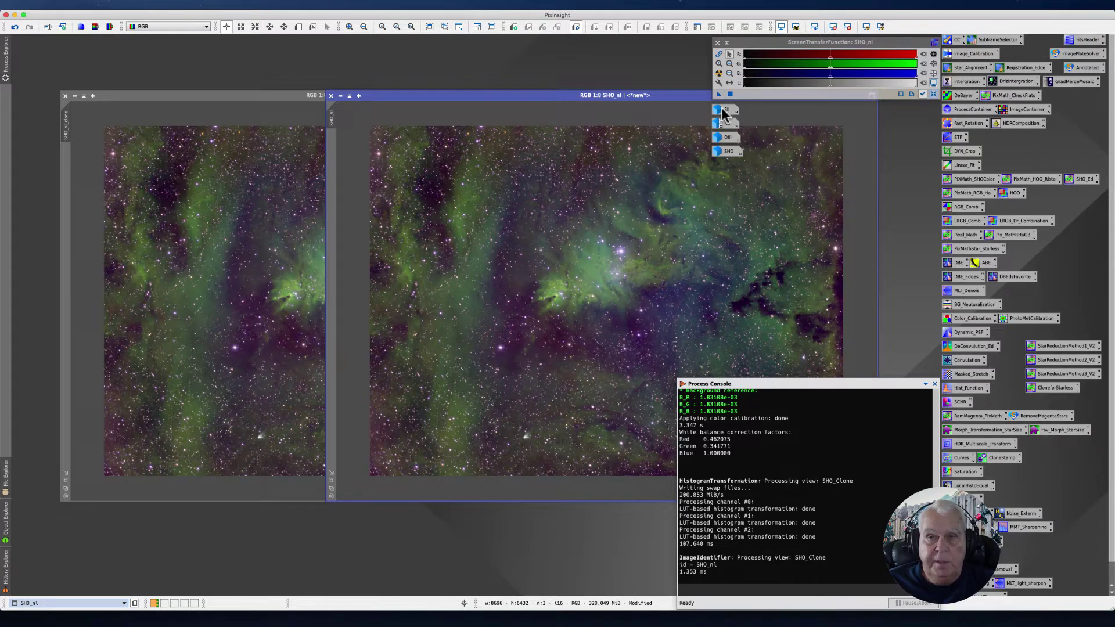
- Open the Ha channel image, move it aside, then collapse it back to an icon
{"action": "mouse_move", "coordinate": [718, 140]}
{"action": "mouse_move", "coordinate": [729, 113]}
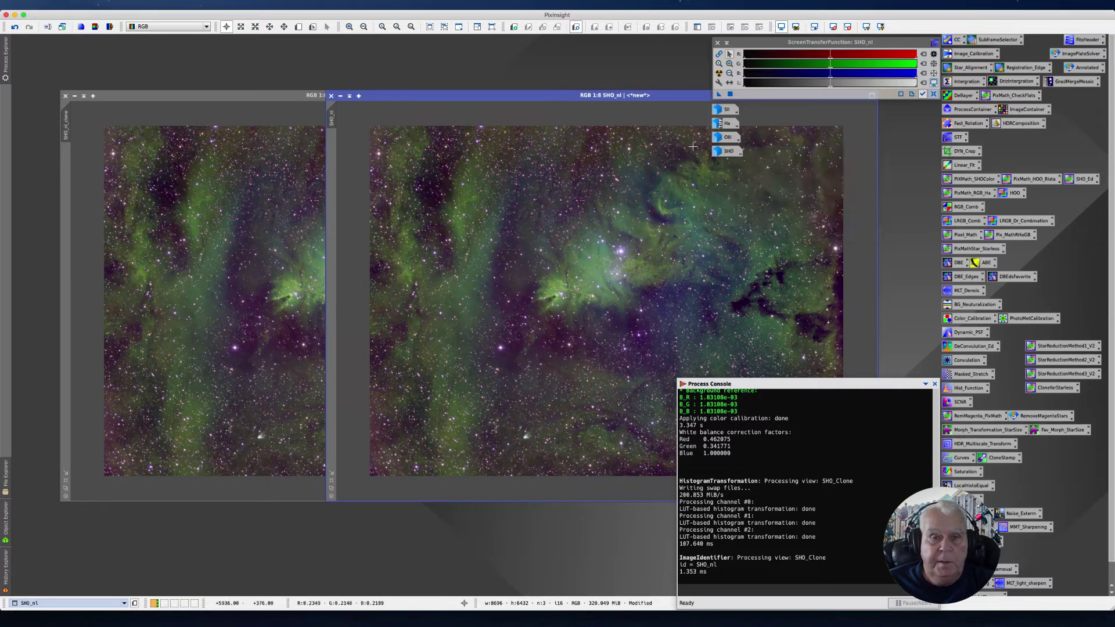
{"action": "double_click", "coordinate": [727, 128]}
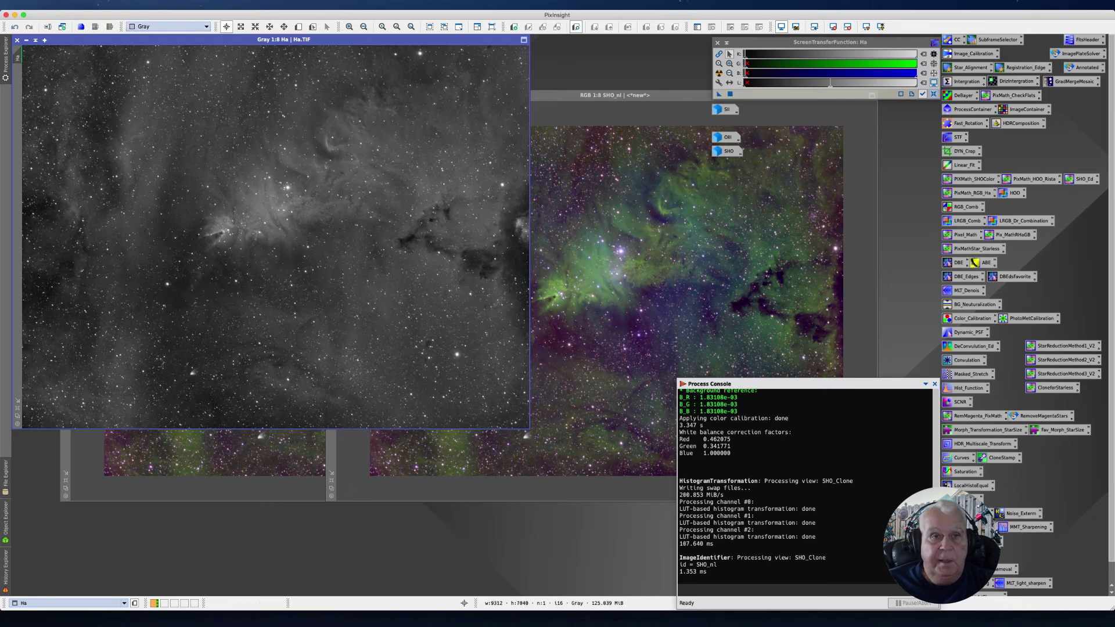
{"action": "left_click_drag", "start_coordinate": [177, 39], "coordinate": [256, 65]}
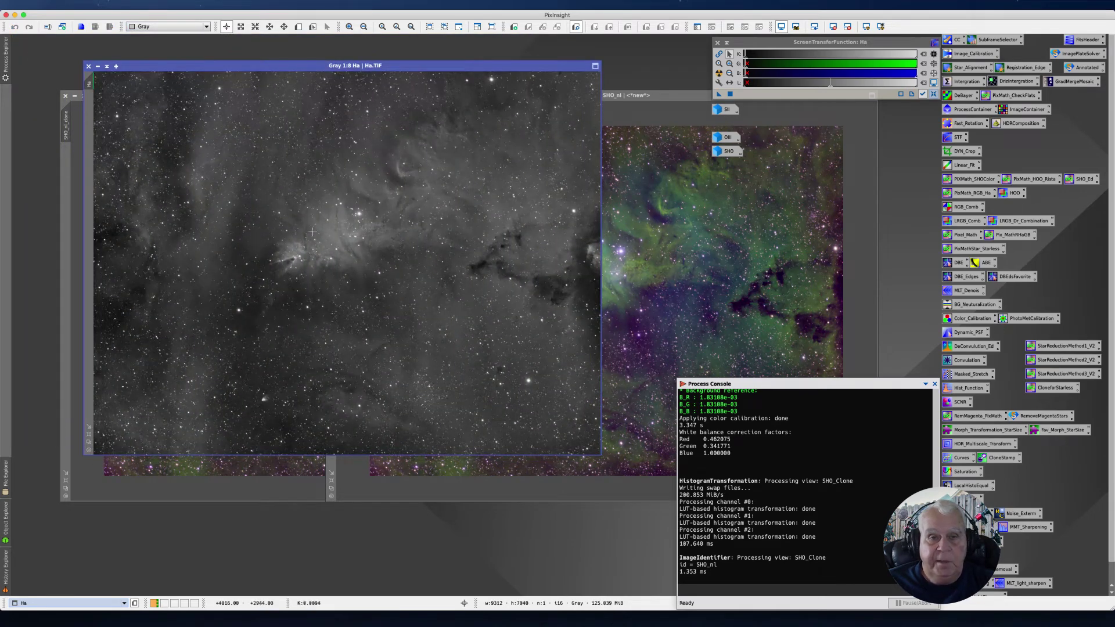
{"action": "left_click", "coordinate": [99, 65]}
{"action": "left_click", "coordinate": [139, 70]}
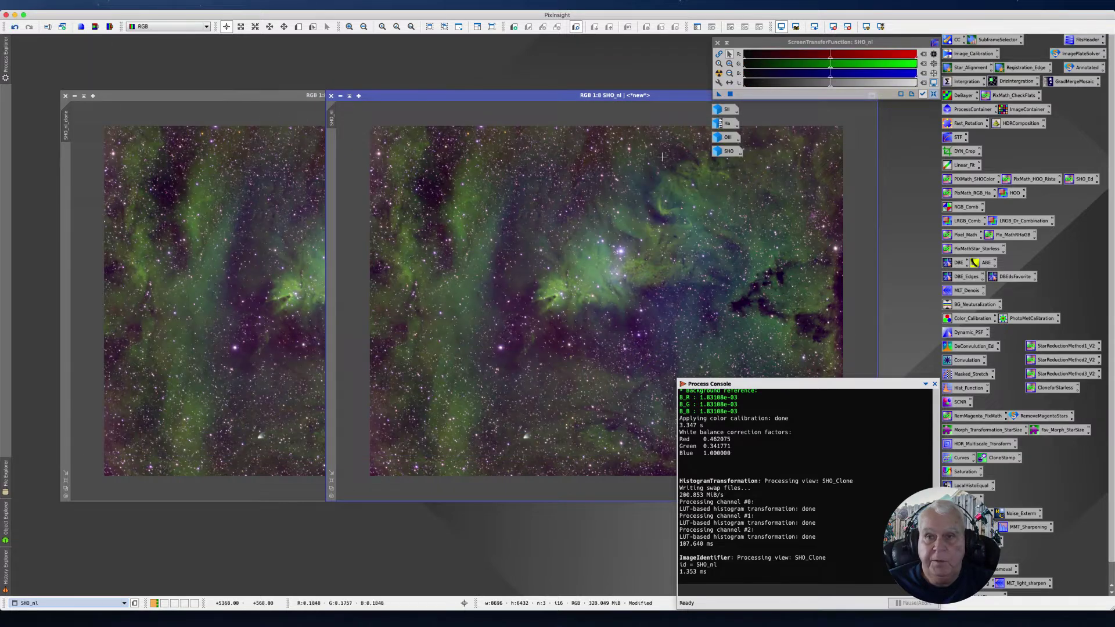
- Open and inspect the OIII and SII channel images, then iconize each again
{"action": "double_click", "coordinate": [724, 140]}
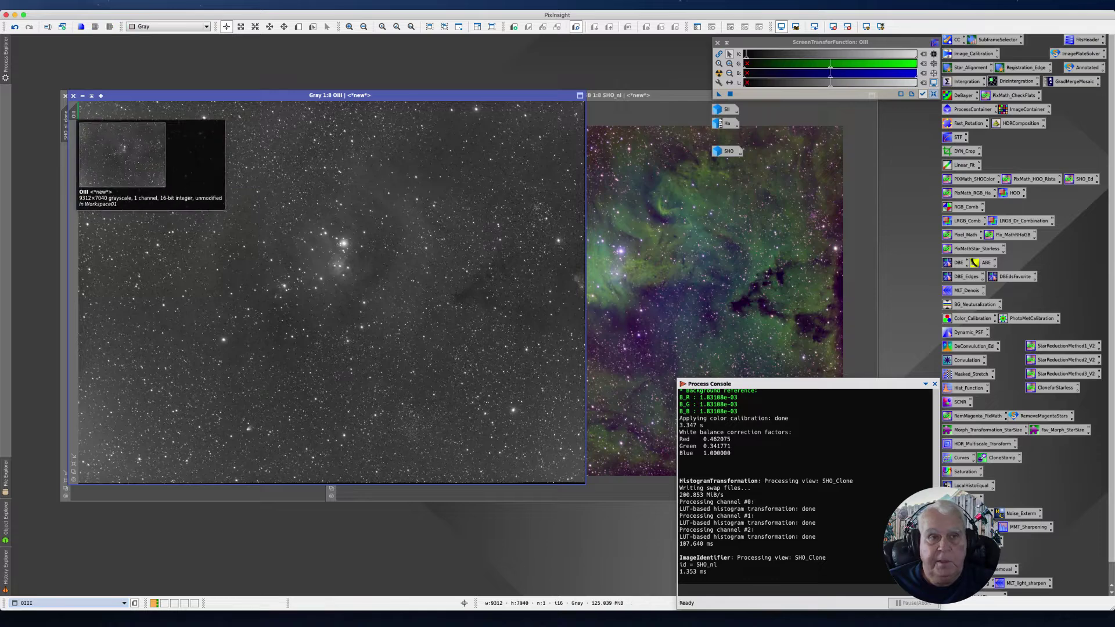
{"action": "left_click", "coordinate": [83, 96]}
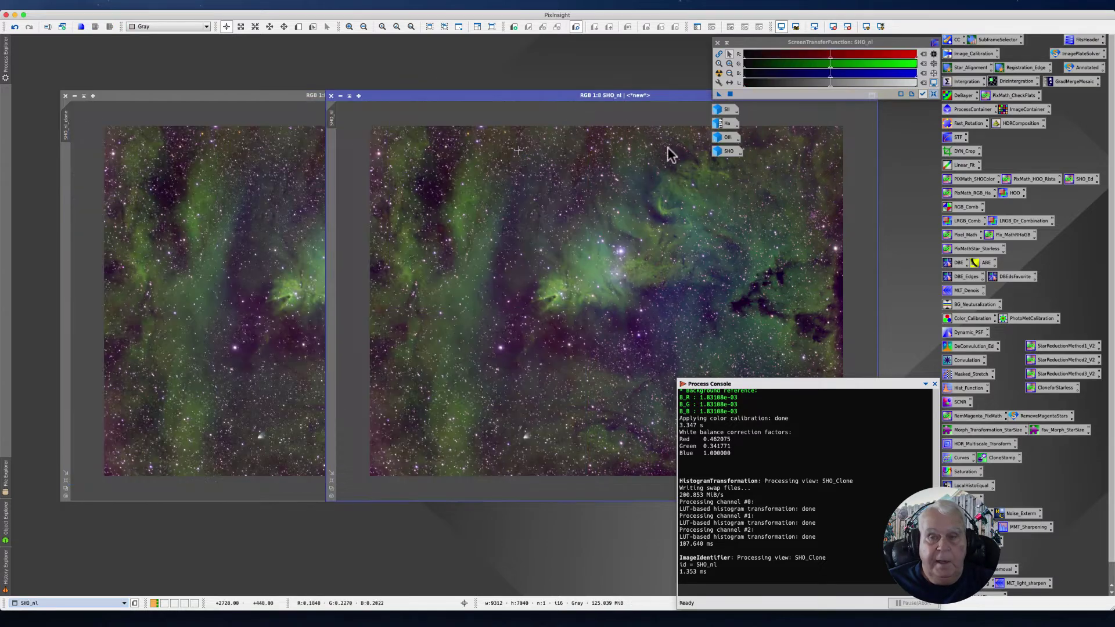
{"action": "double_click", "coordinate": [726, 114]}
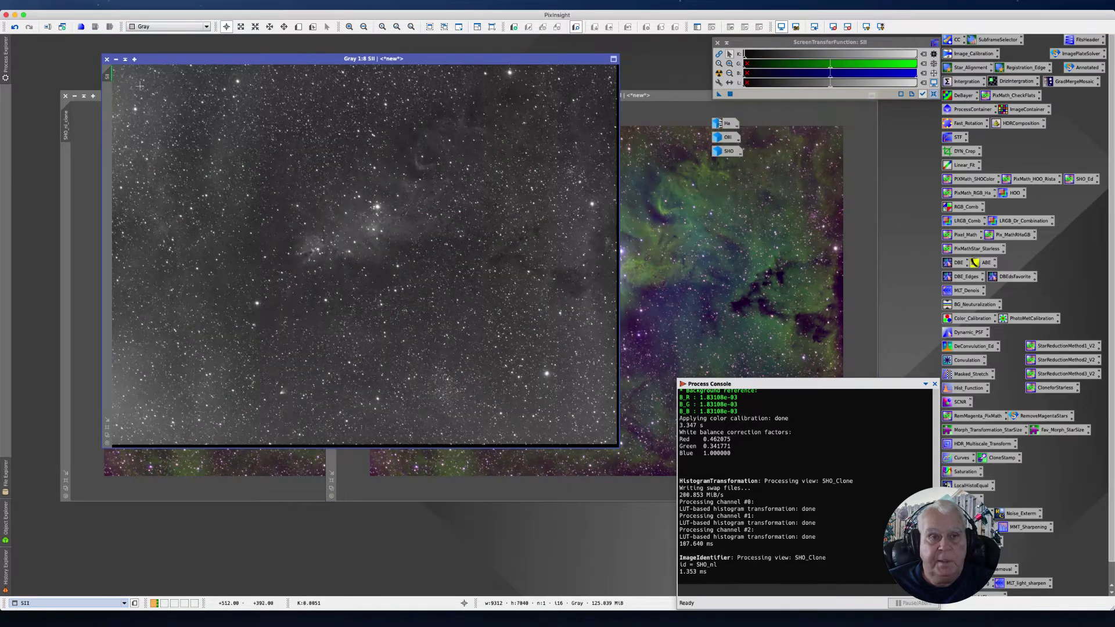
{"action": "left_click", "coordinate": [116, 60]}
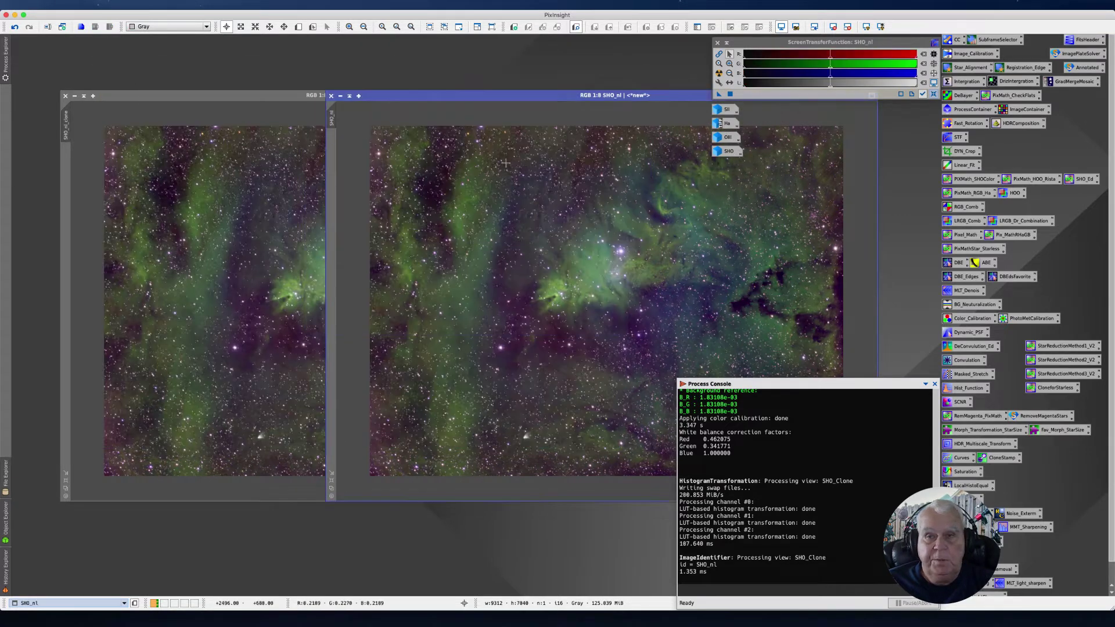
- Zoom SHO_nl to 3:1 and pan across its magenta-haloed stars
{"action": "mouse_move", "coordinate": [727, 155]}
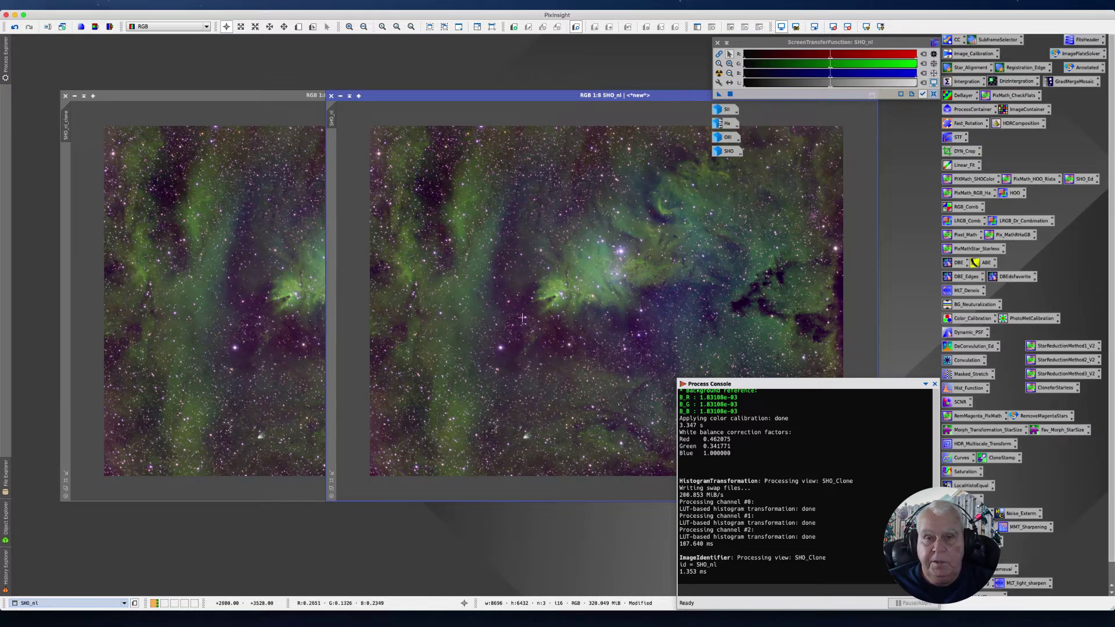
{"action": "scroll", "coordinate": [514, 325], "scroll_direction": "up", "scroll_amount": 9}
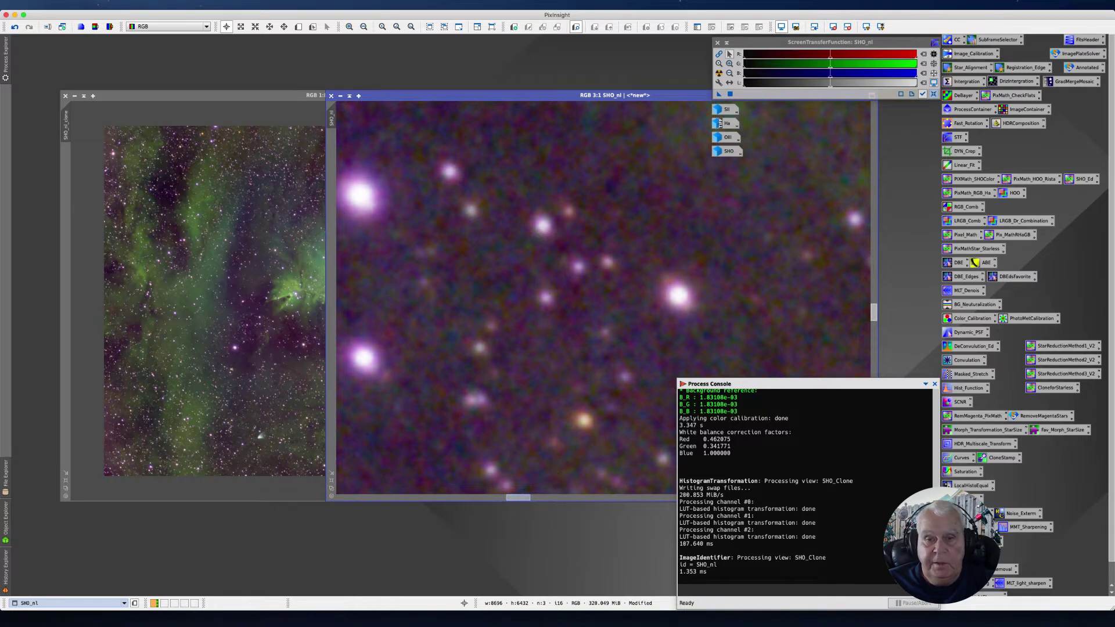
{"action": "scroll", "coordinate": [515, 497], "scroll_direction": "left", "scroll_amount": 5}
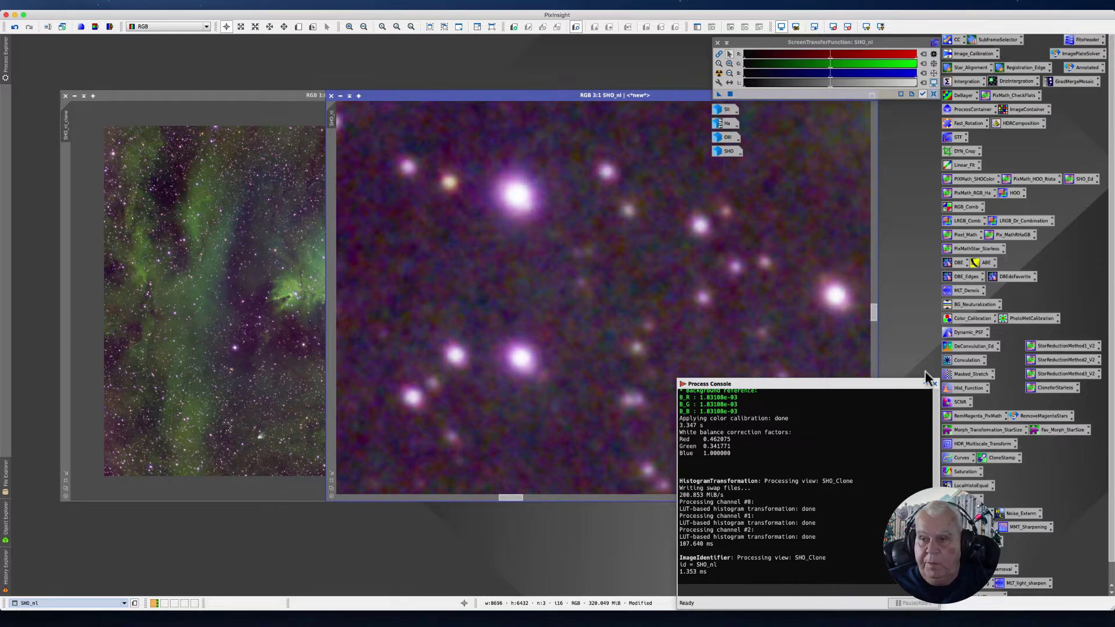
- Open RemMagenta_PixMath, review its B, G and R/K expressions, and apply it to SHO_nl
{"action": "double_click", "coordinate": [969, 418]}
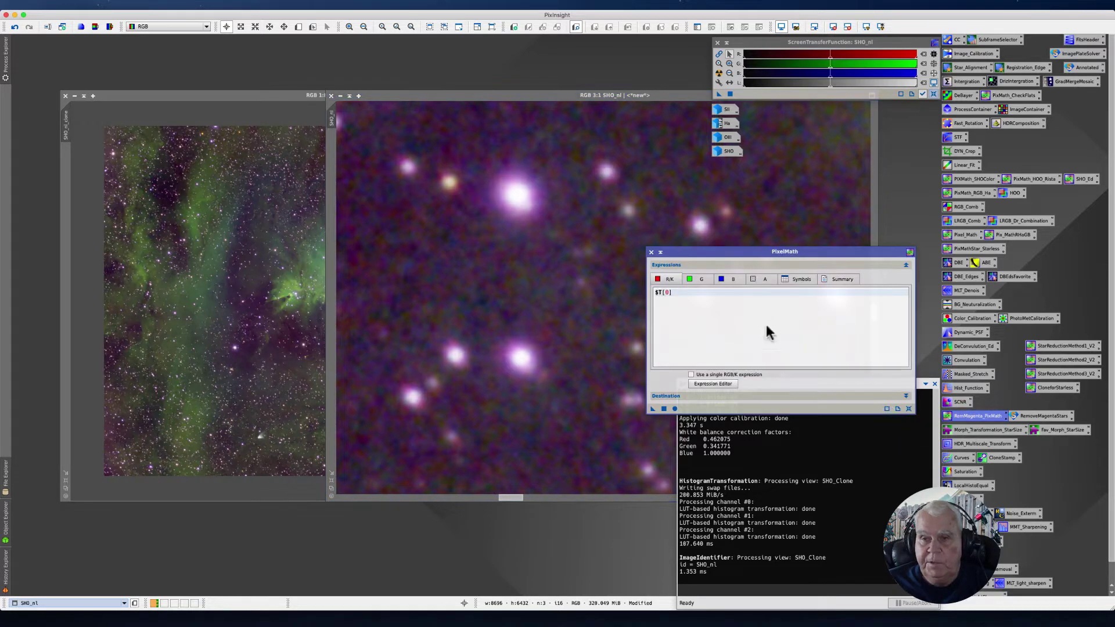
{"action": "left_click_drag", "start_coordinate": [726, 252], "coordinate": [623, 175]}
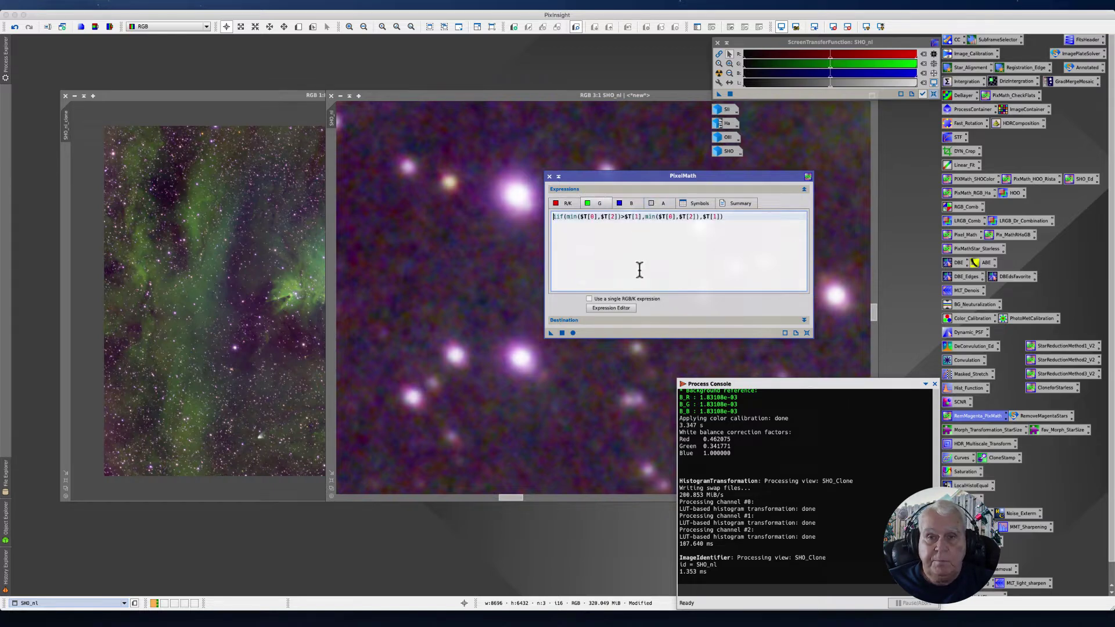
{"action": "left_click", "coordinate": [627, 203]}
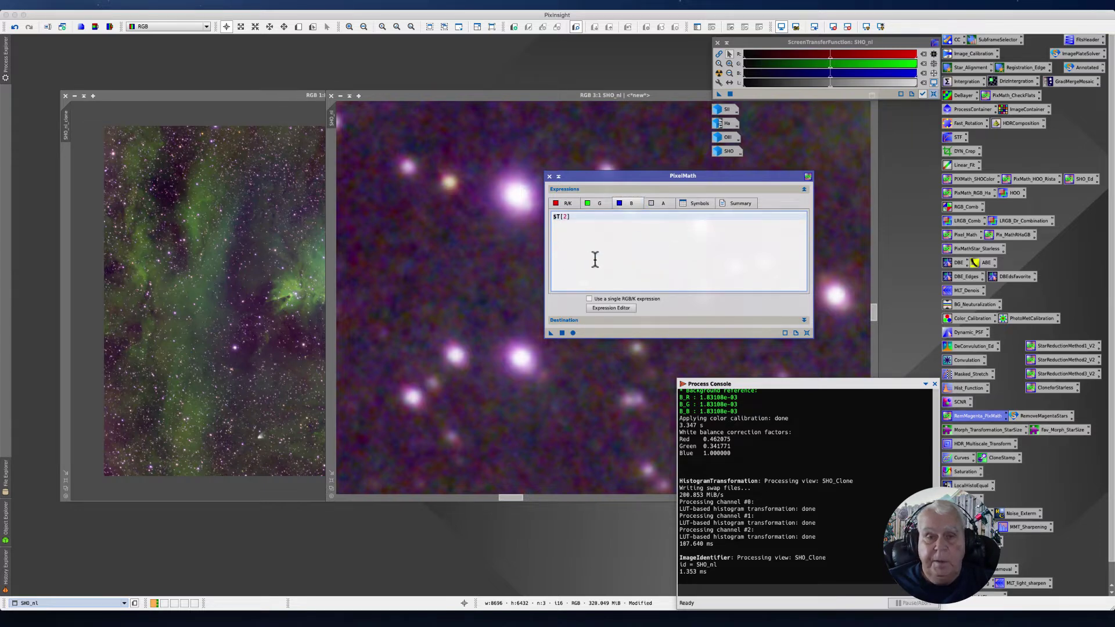
{"action": "left_click", "coordinate": [594, 204]}
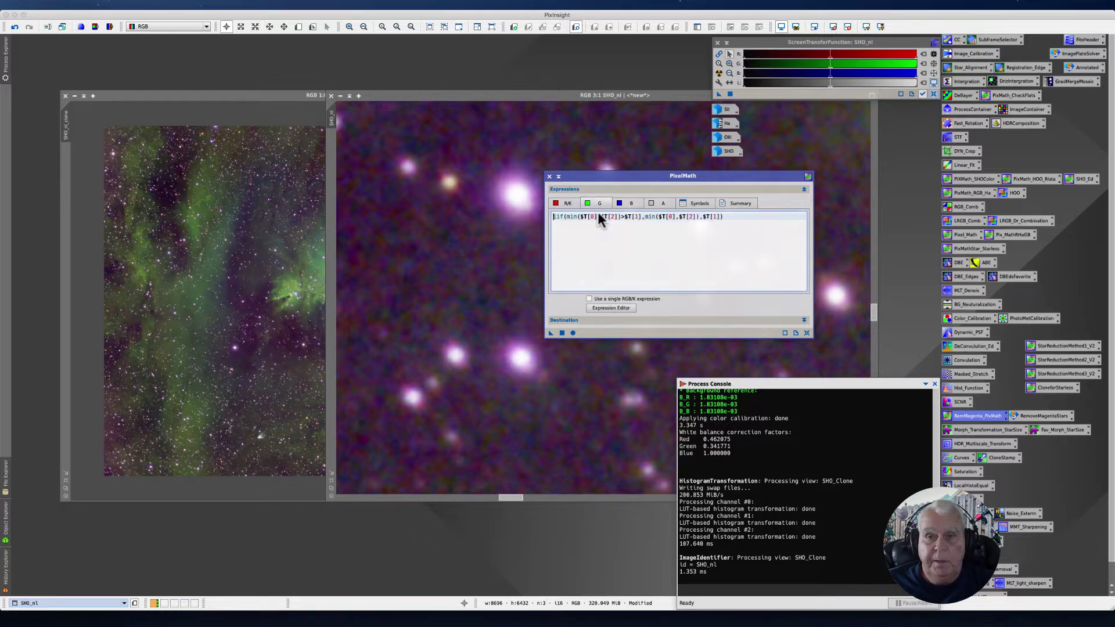
{"action": "left_click", "coordinate": [564, 204]}
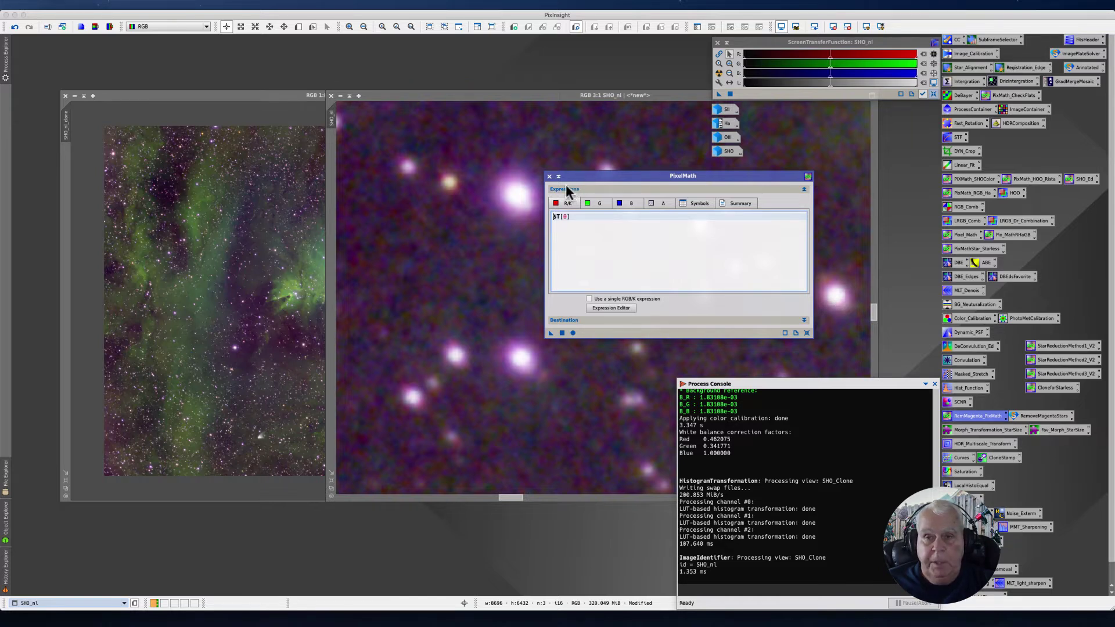
{"action": "left_click_drag", "start_coordinate": [617, 176], "coordinate": [685, 169]}
{"action": "left_click_drag", "start_coordinate": [618, 322], "coordinate": [451, 261]}
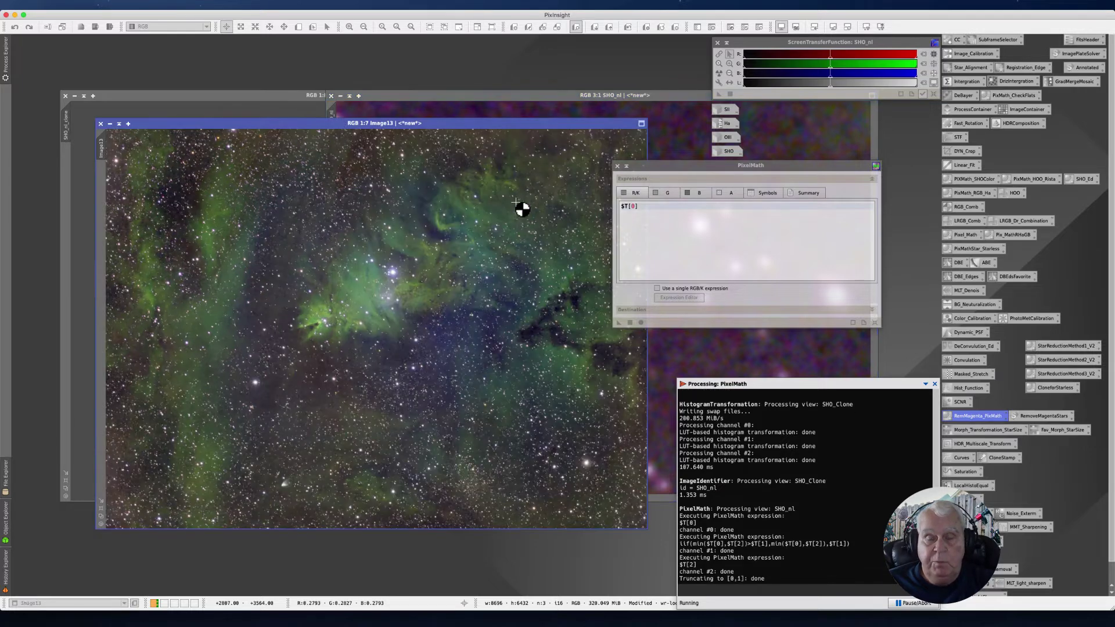
- Close PixelMath and place the Image13 result over SHO_nl_clone for comparison
{"action": "left_click", "coordinate": [616, 166]}
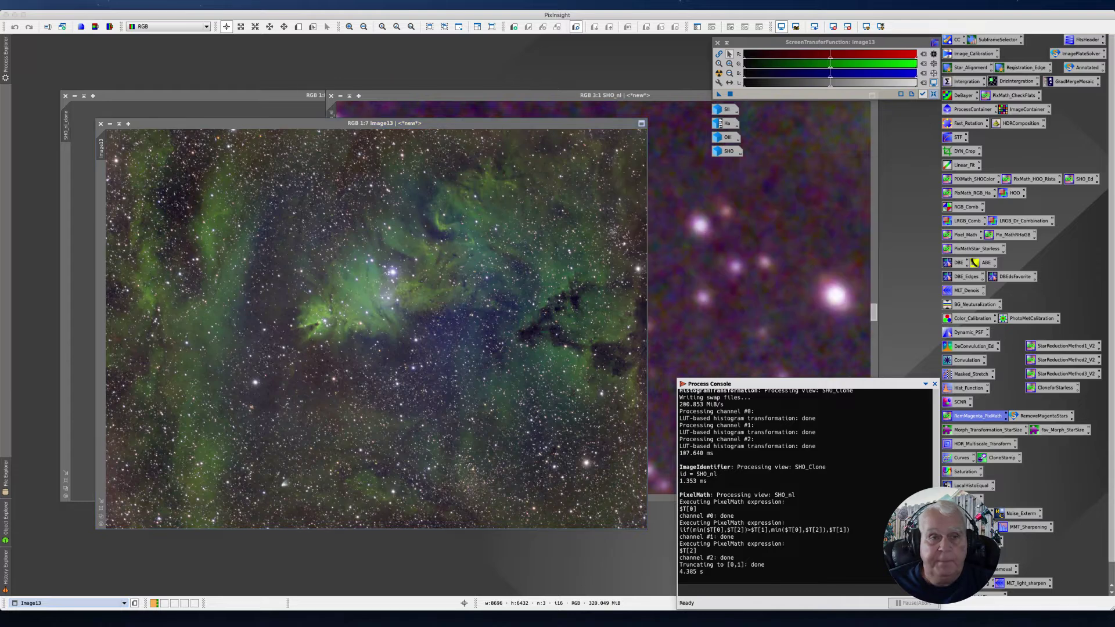
{"action": "left_click_drag", "start_coordinate": [213, 123], "coordinate": [242, 112]}
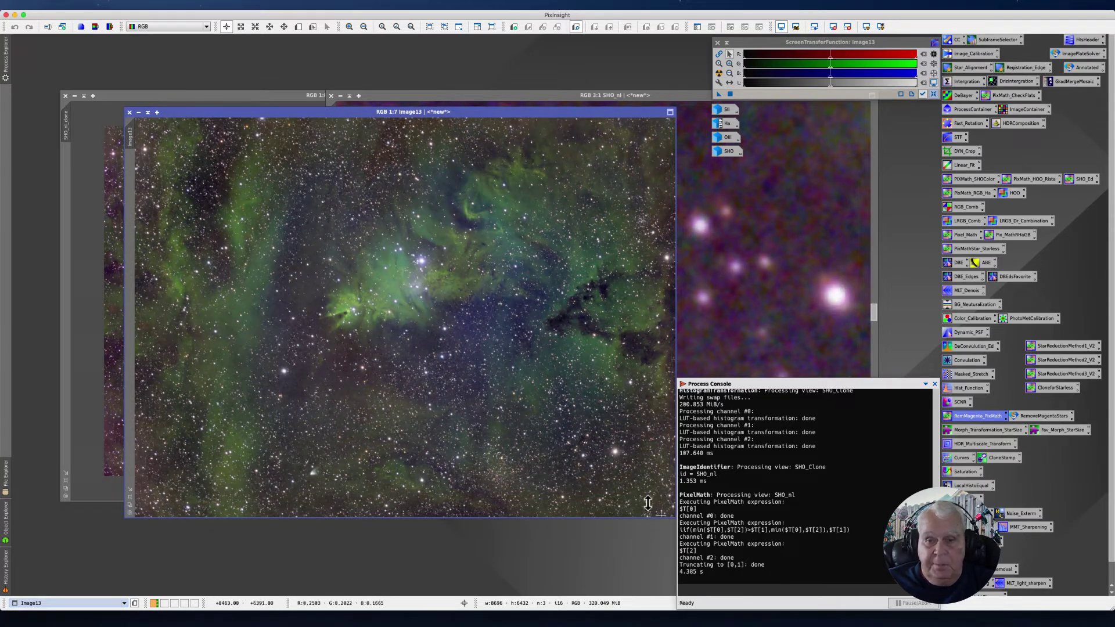
{"action": "left_click", "coordinate": [237, 95]}
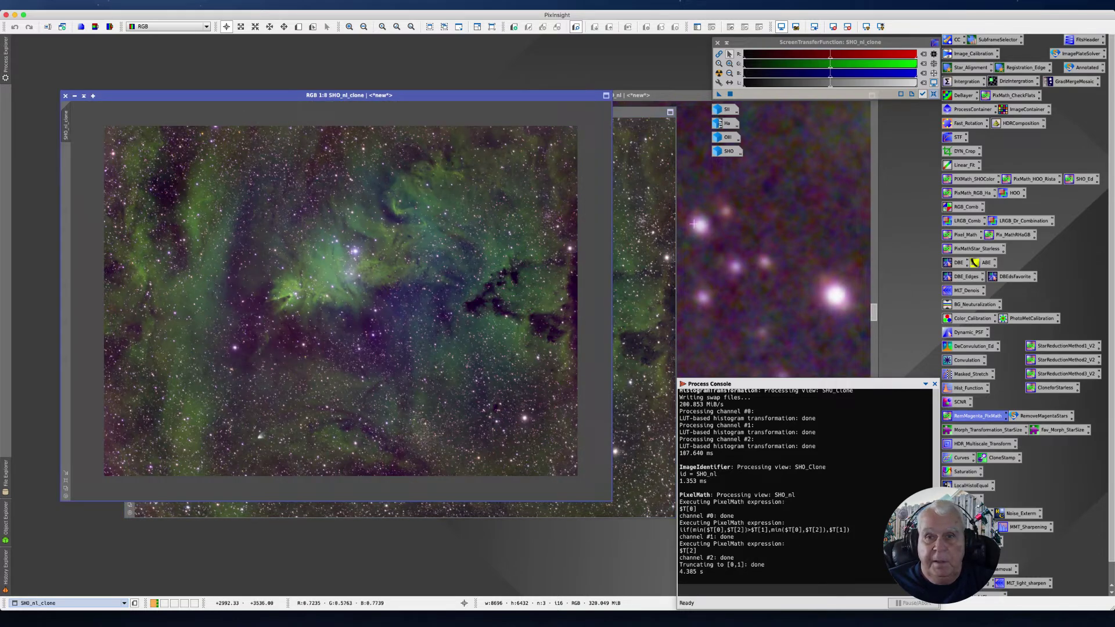
{"action": "left_click", "coordinate": [671, 221]}
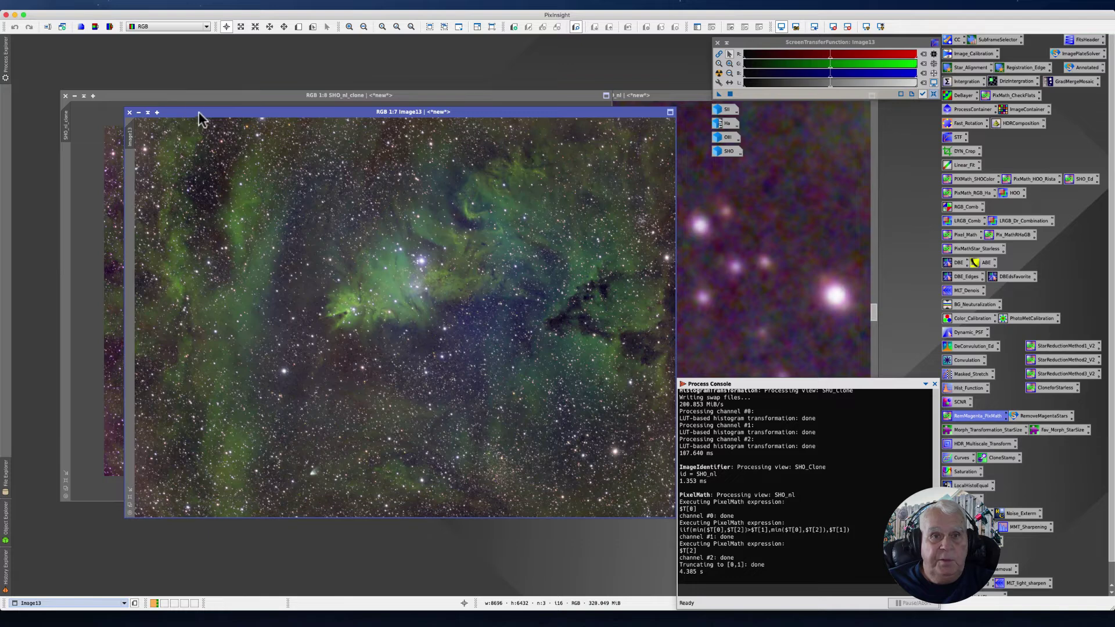
{"action": "left_click_drag", "start_coordinate": [204, 110], "coordinate": [141, 95]}
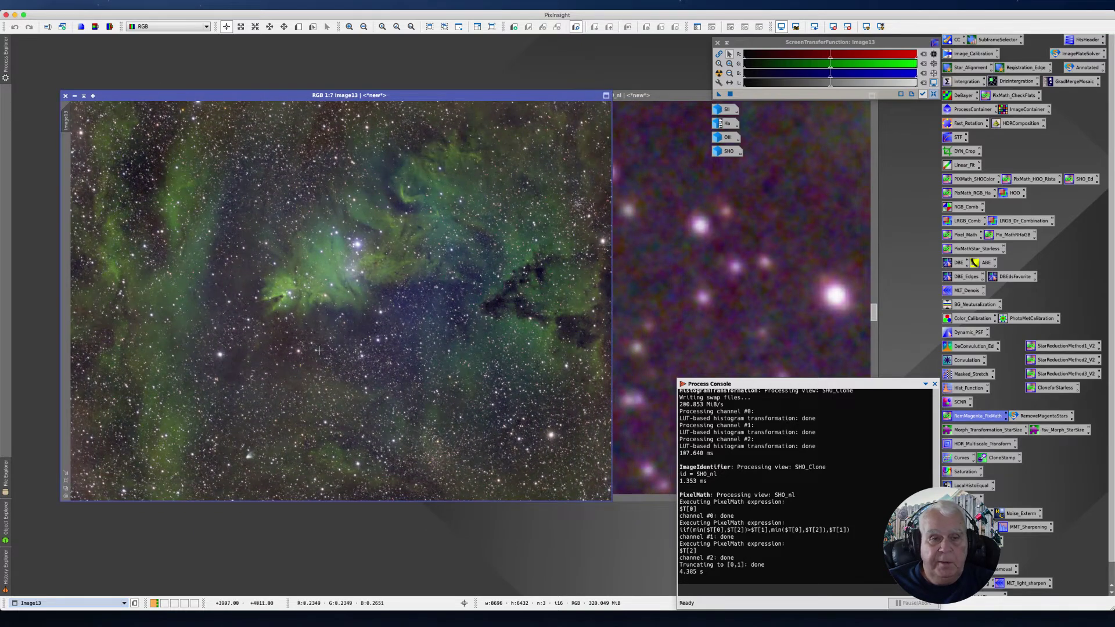
- Zoom into Image13 and pan to a field of stars
{"action": "scroll", "coordinate": [331, 384], "scroll_direction": "up", "scroll_amount": 1}
{"action": "scroll", "coordinate": [332, 383], "scroll_direction": "up", "scroll_amount": 6}
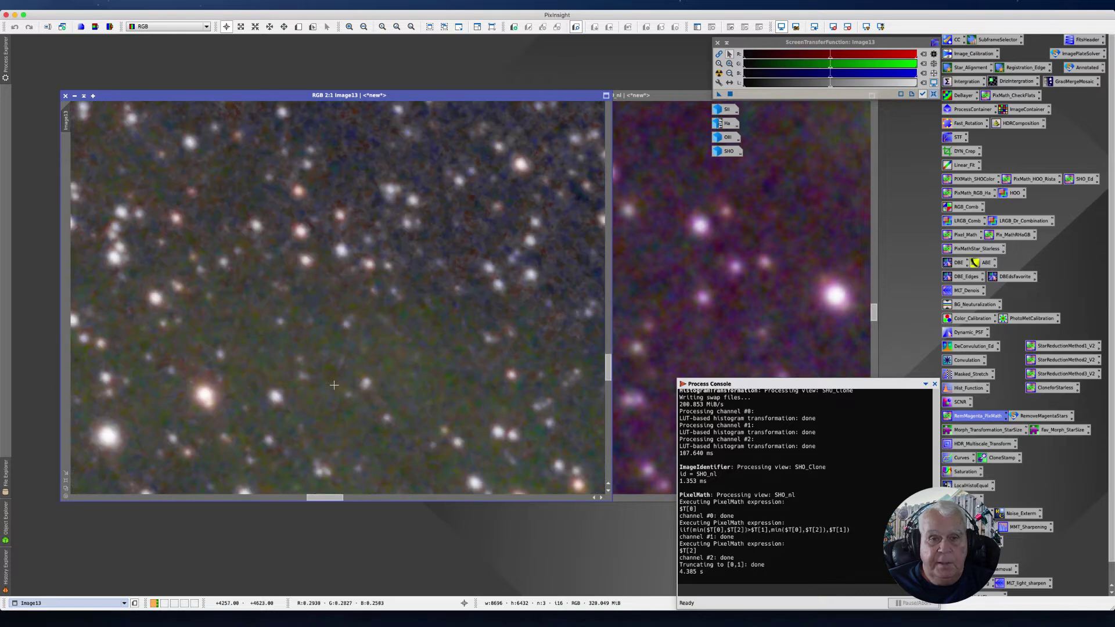
{"action": "scroll", "coordinate": [335, 385], "scroll_direction": "up", "scroll_amount": 2}
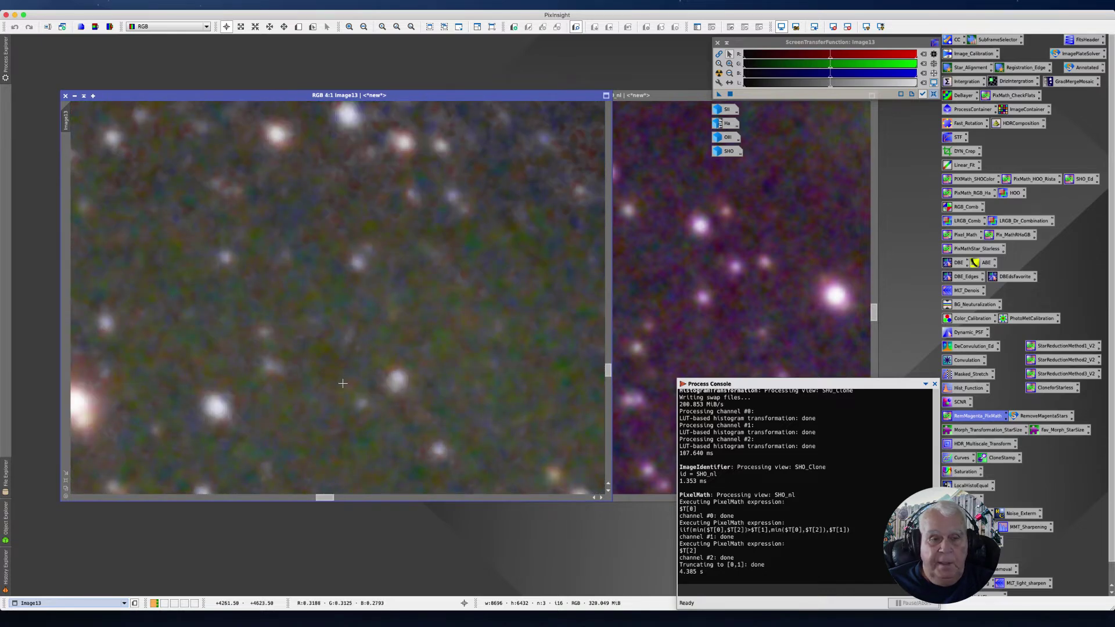
{"action": "scroll", "coordinate": [342, 383], "scroll_direction": "up", "scroll_amount": 1}
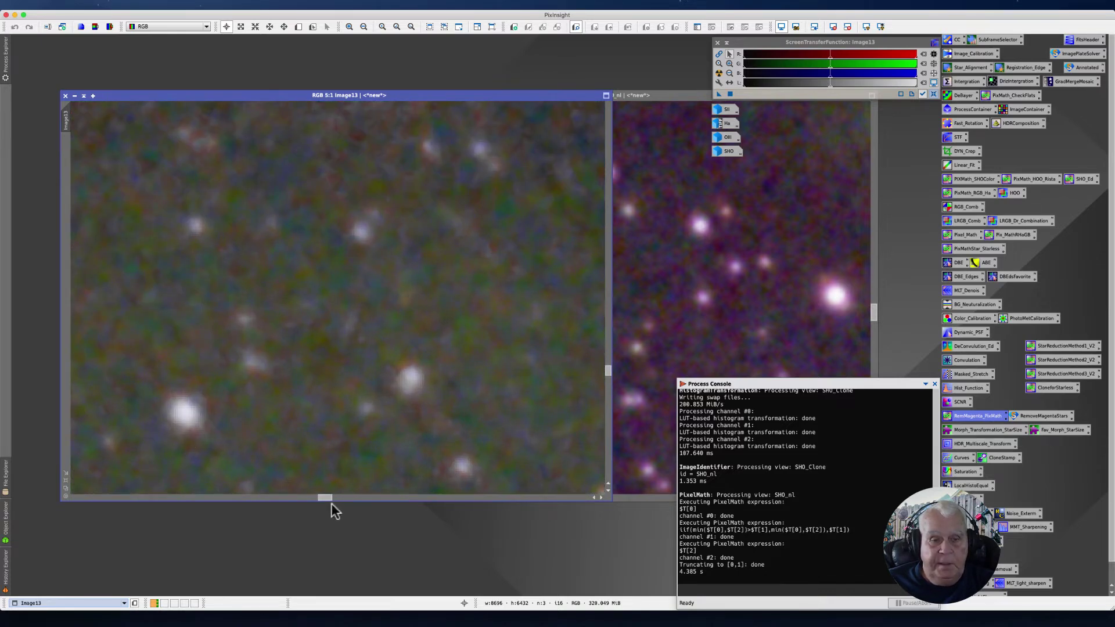
{"action": "mouse_move", "coordinate": [327, 498]}
{"action": "left_mouse_down"}
{"action": "mouse_move", "coordinate": [285, 497]}
{"action": "mouse_move", "coordinate": [342, 498]}
{"action": "left_mouse_up"}
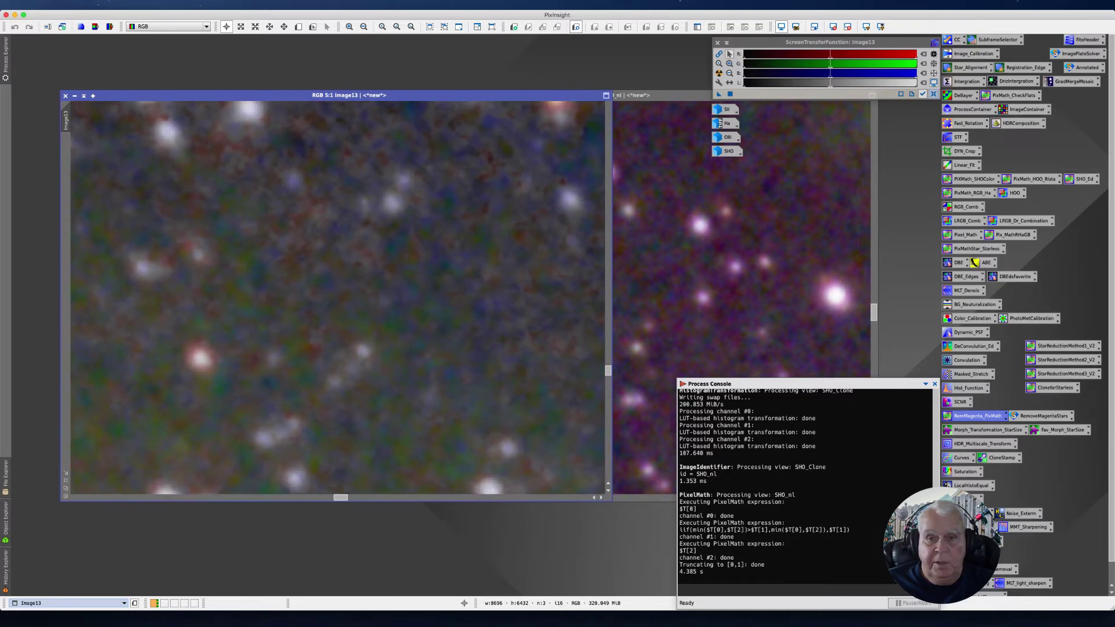
{"action": "mouse_move", "coordinate": [607, 371]}
{"action": "left_mouse_down"}
{"action": "mouse_move", "coordinate": [607, 348]}
{"action": "mouse_move", "coordinate": [608, 359]}
{"action": "left_mouse_up"}
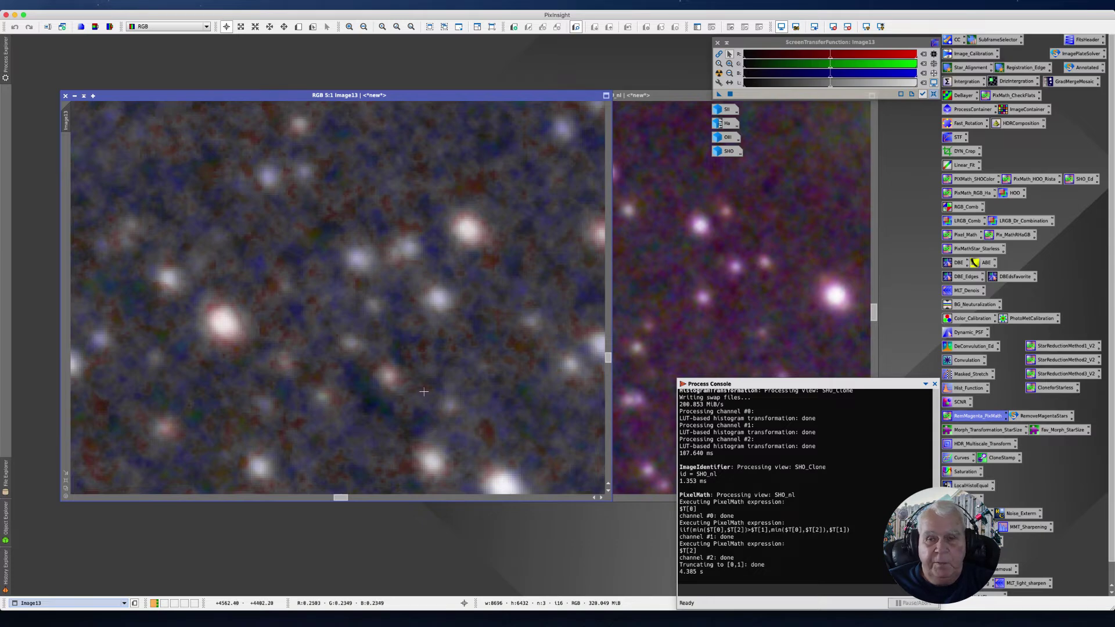
- Adjust Image13's zoom and position, then sync it to SHO_nl's star region
{"action": "left_click", "coordinate": [195, 97]}
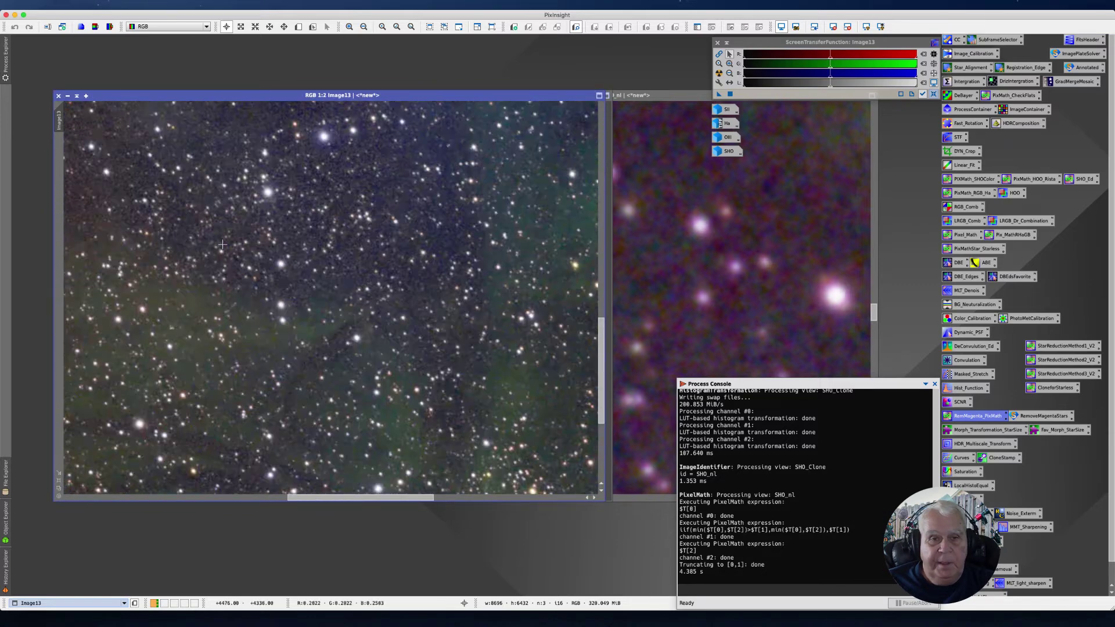
{"action": "scroll", "coordinate": [222, 244], "scroll_direction": "down", "scroll_amount": 4}
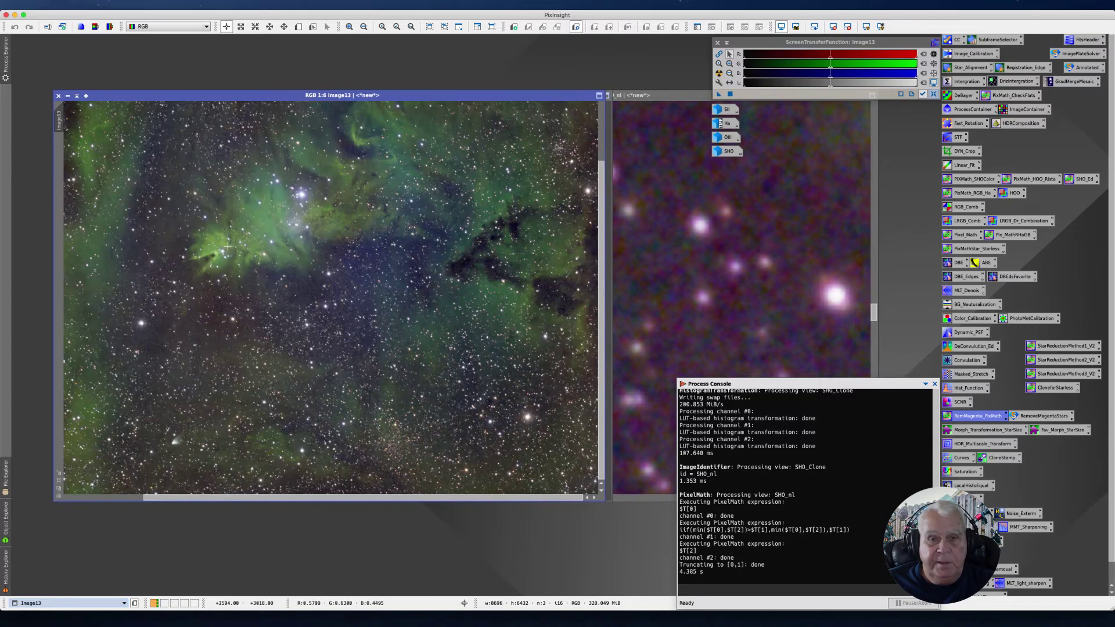
{"action": "scroll", "coordinate": [227, 247], "scroll_direction": "up", "scroll_amount": 4}
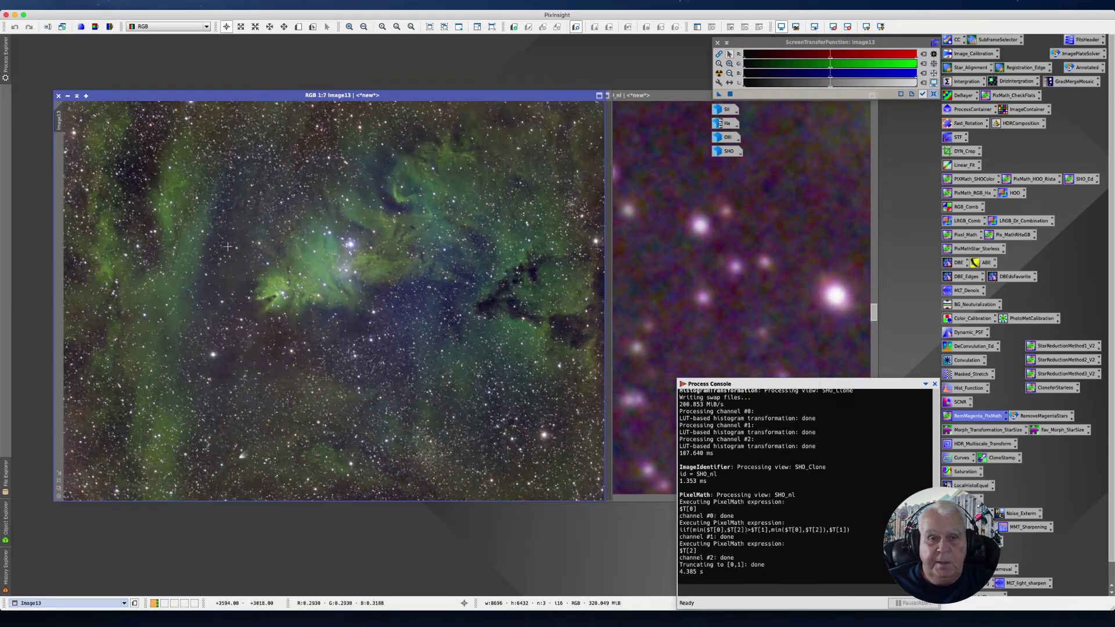
{"action": "scroll", "coordinate": [227, 247], "scroll_direction": "up", "scroll_amount": 7}
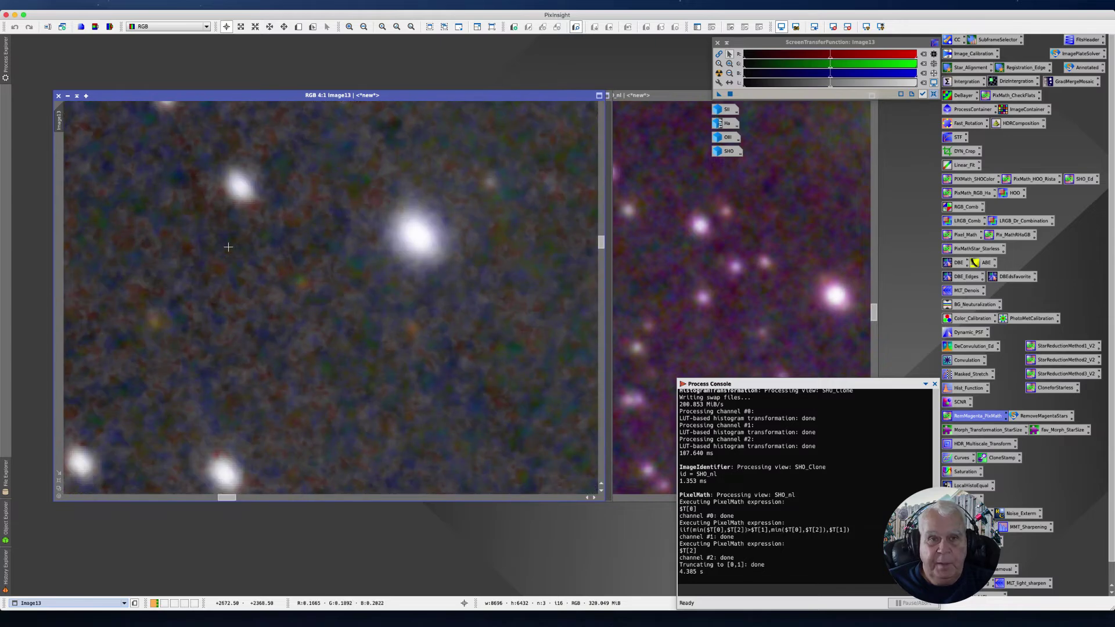
{"action": "scroll", "coordinate": [284, 265], "scroll_direction": "up", "scroll_amount": 1}
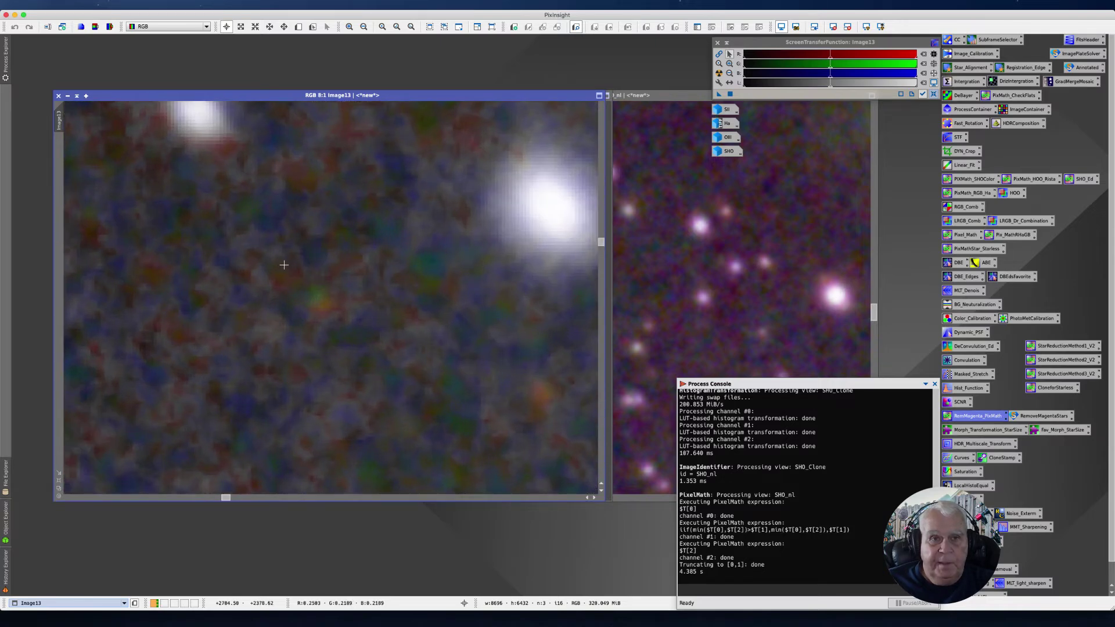
{"action": "scroll", "coordinate": [283, 267], "scroll_direction": "down", "scroll_amount": 3}
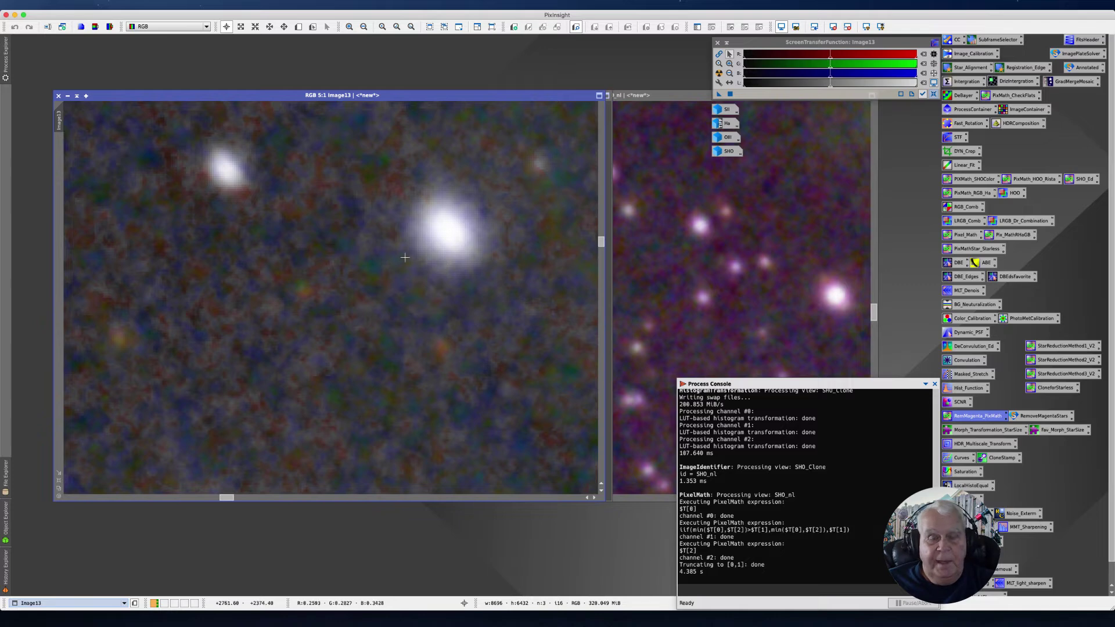
{"action": "scroll", "coordinate": [427, 246], "scroll_direction": "down", "scroll_amount": 2}
{"action": "scroll", "coordinate": [428, 246], "scroll_direction": "down", "scroll_amount": 2}
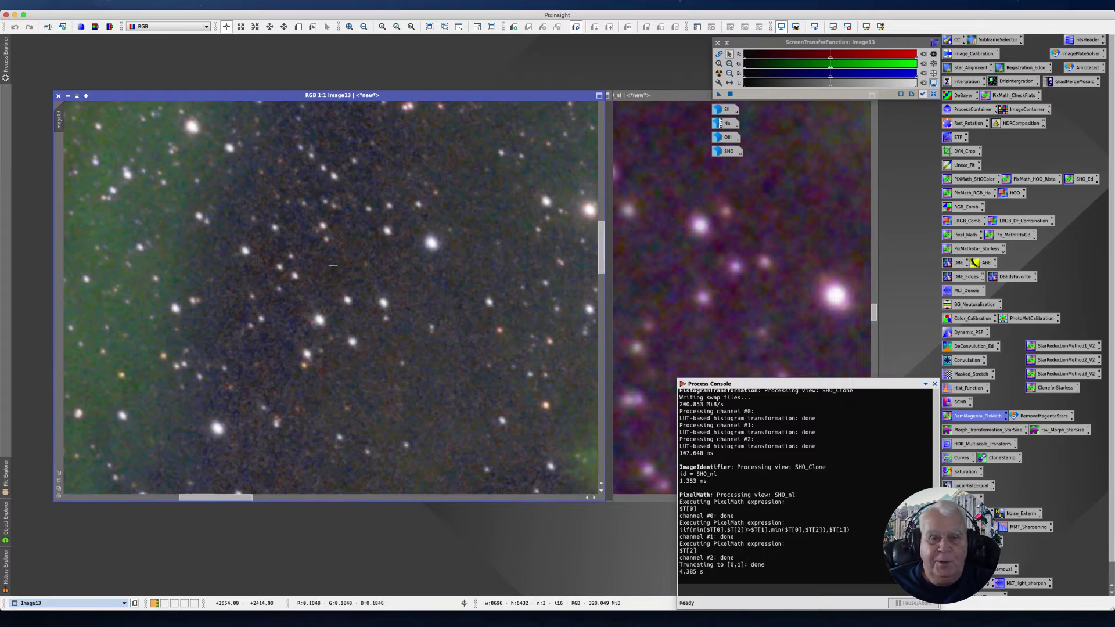
{"action": "scroll", "coordinate": [462, 262], "scroll_direction": "up", "scroll_amount": 4}
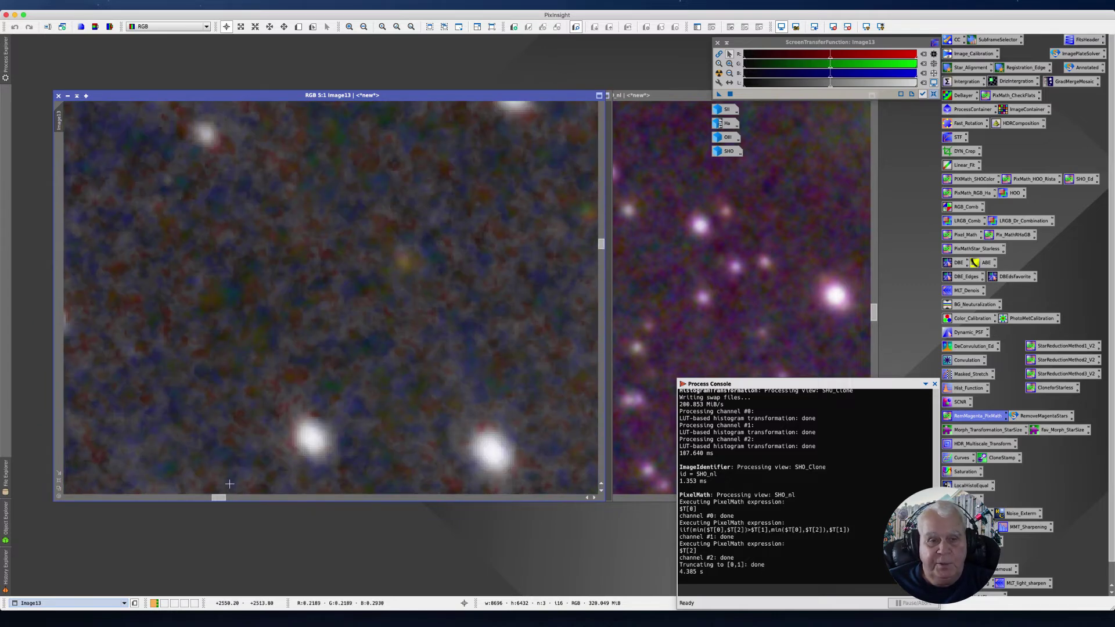
{"action": "left_click_drag", "start_coordinate": [218, 497], "coordinate": [302, 498]}
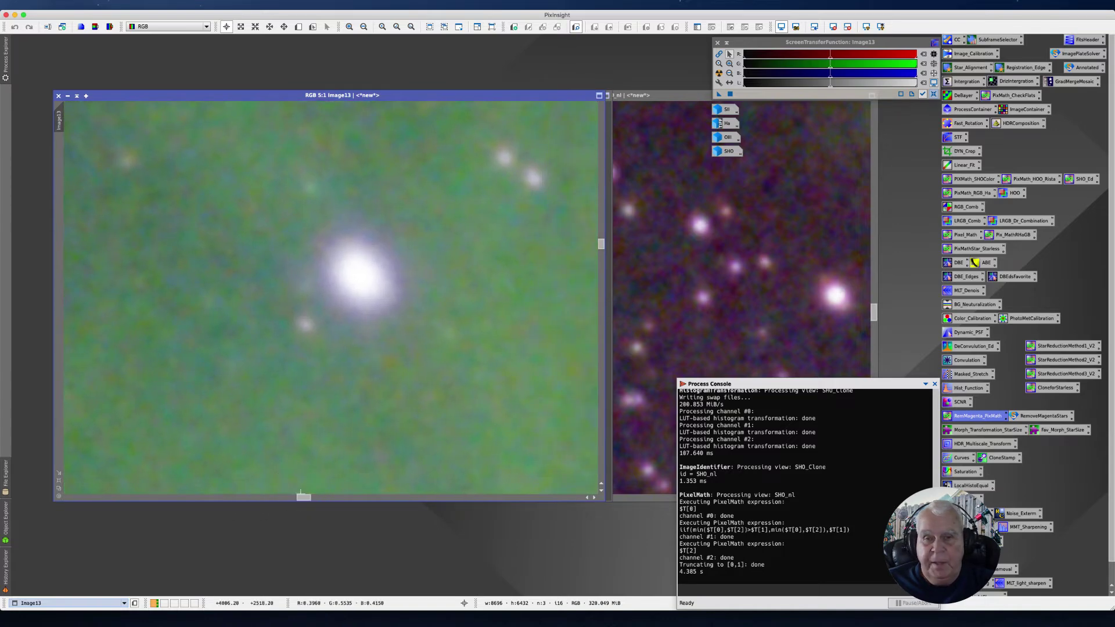
{"action": "left_click", "coordinate": [654, 94]}
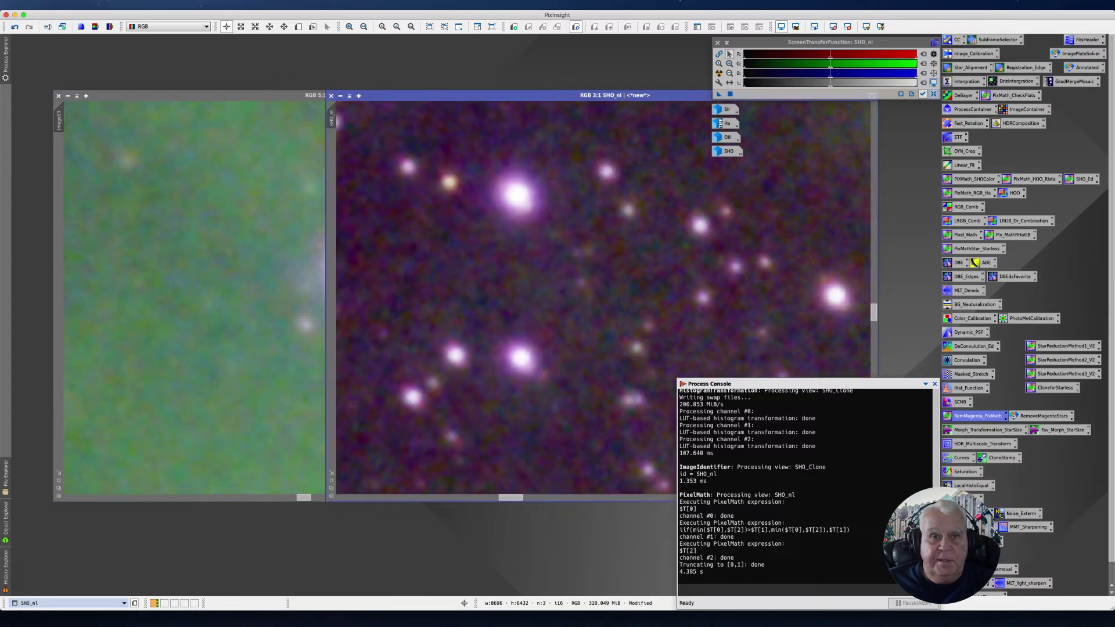
{"action": "left_click_drag", "start_coordinate": [331, 116], "coordinate": [58, 127]}
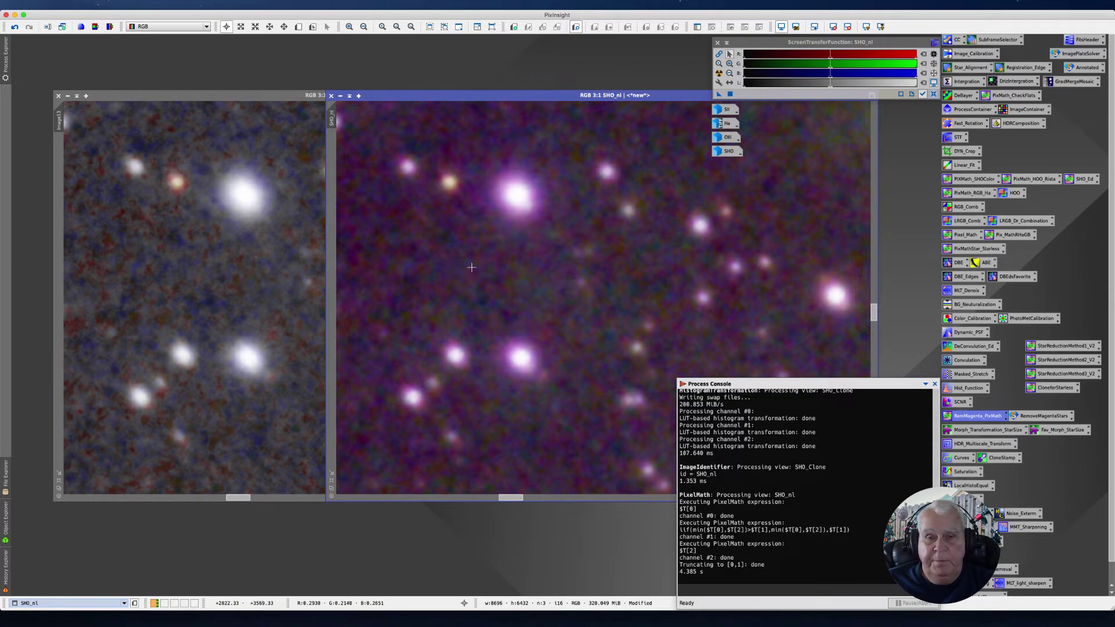
- Close Image13, match the clone's view to SHO_nl, and apply CorrectMagentaStars to SHO_nl
{"action": "left_click", "coordinate": [59, 96]}
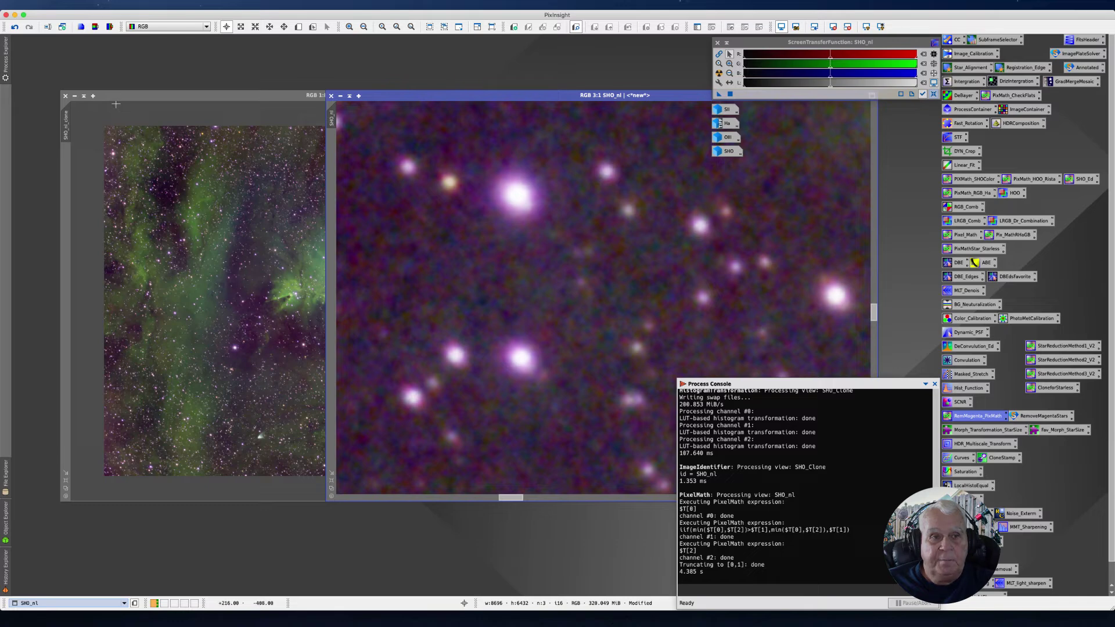
{"action": "mouse_move", "coordinate": [340, 120]}
{"action": "left_mouse_down"}
{"action": "mouse_move", "coordinate": [91, 150]}
{"action": "mouse_move", "coordinate": [65, 132]}
{"action": "left_mouse_up"}
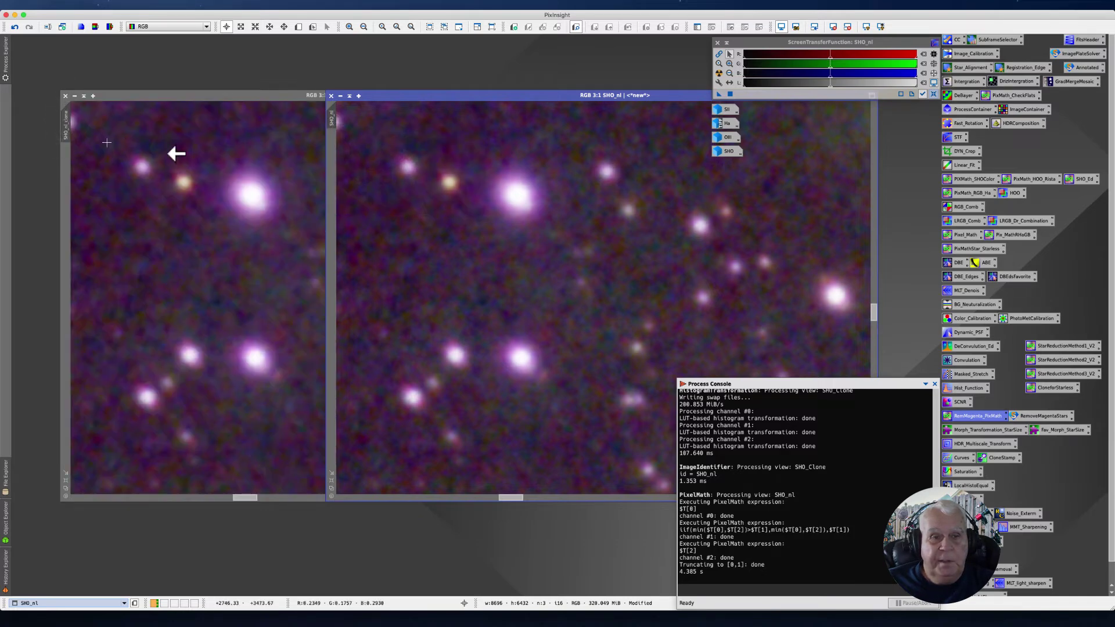
{"action": "double_click", "coordinate": [1022, 417]}
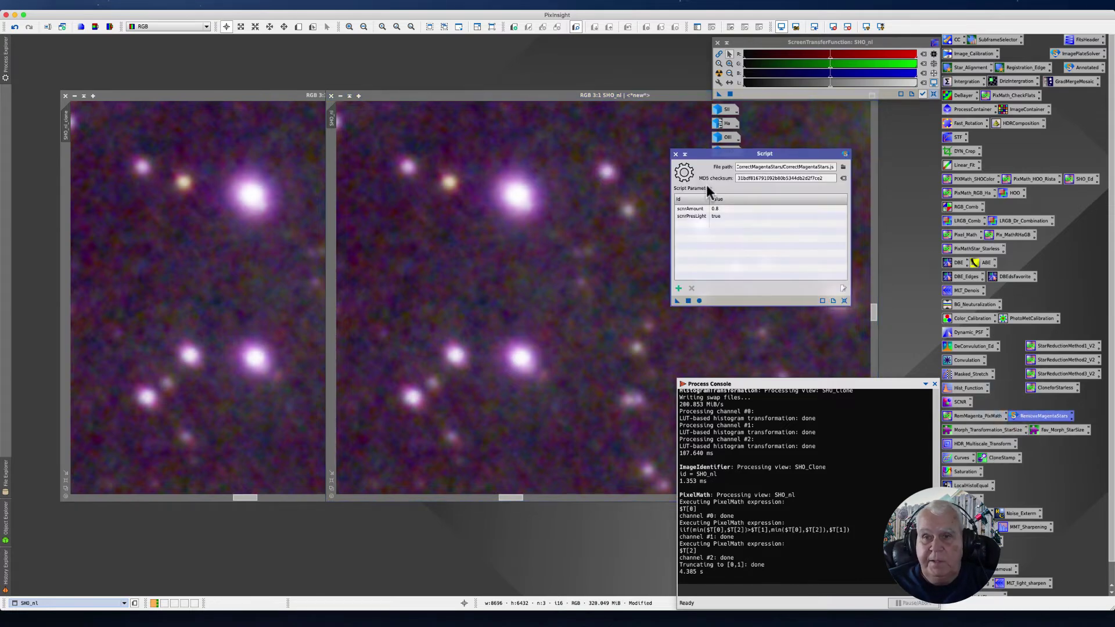
{"action": "left_click_drag", "start_coordinate": [707, 158], "coordinate": [764, 353]}
{"action": "left_click_drag", "start_coordinate": [733, 499], "coordinate": [531, 291]}
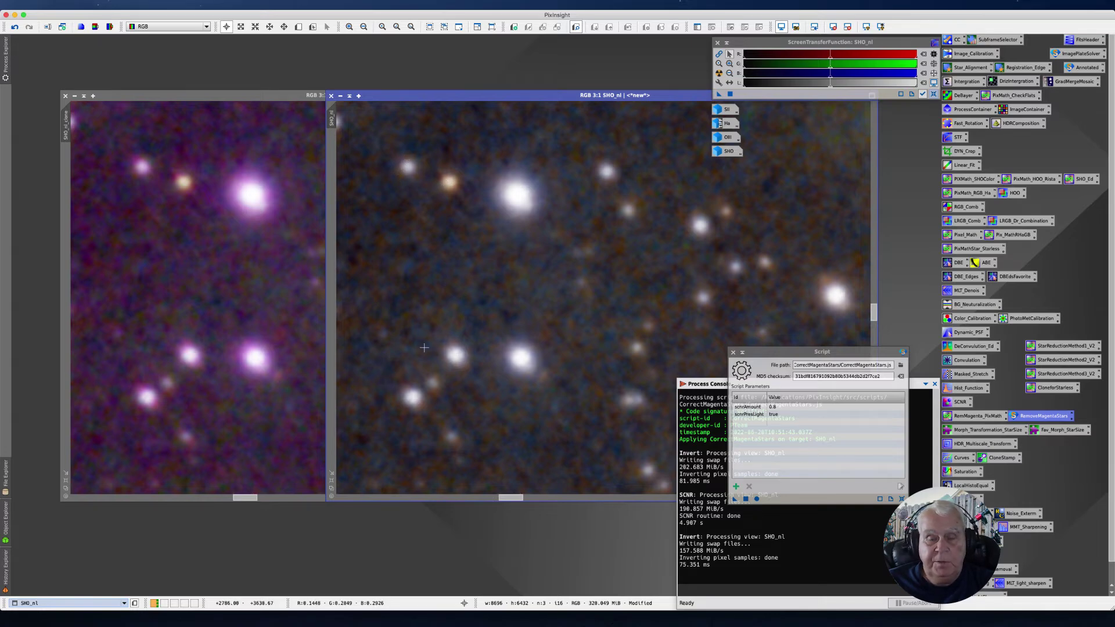
- Zoom the SHO_nl and clone views out to 1:5 and shift the clone window left
{"action": "scroll", "coordinate": [454, 319], "scroll_direction": "down", "scroll_amount": 6}
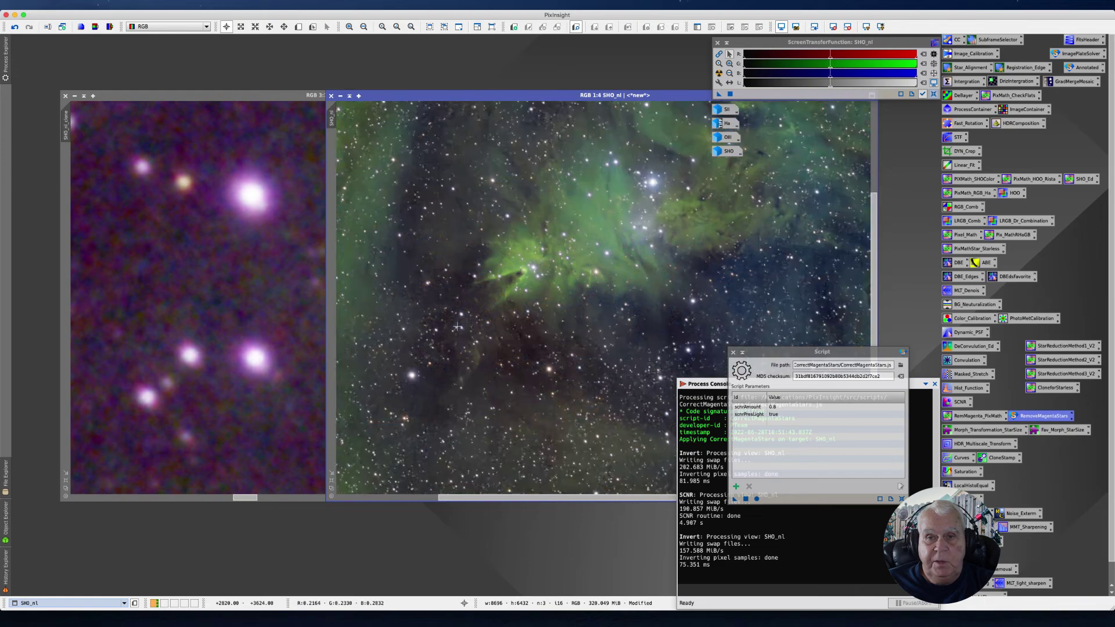
{"action": "scroll", "coordinate": [478, 320], "scroll_direction": "down", "scroll_amount": 3}
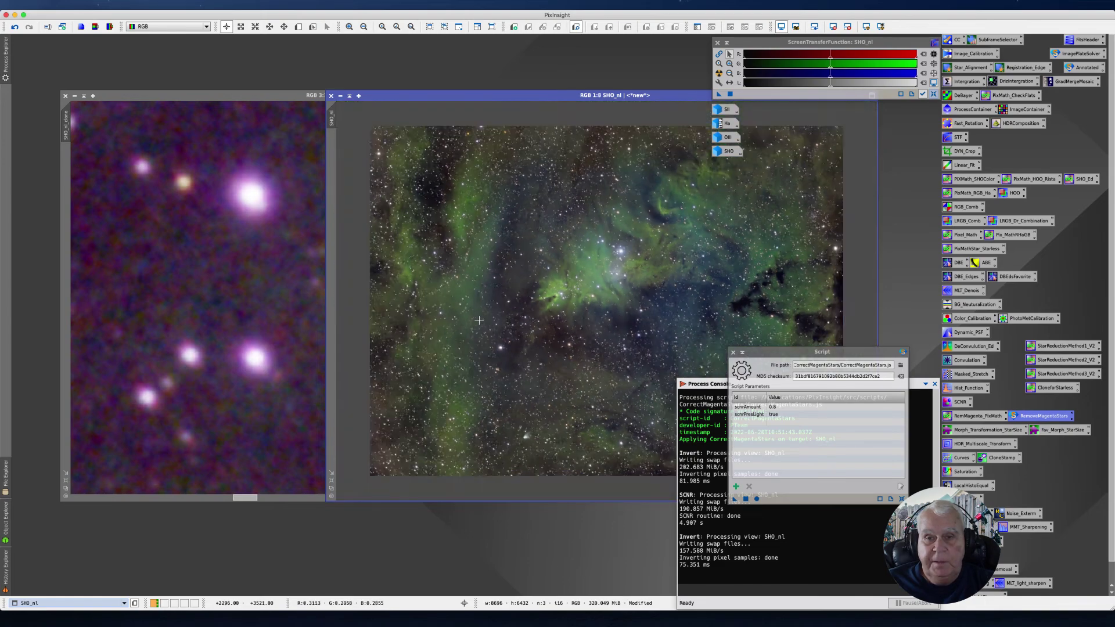
{"action": "scroll", "coordinate": [174, 342], "scroll_direction": "down", "scroll_amount": 6}
{"action": "scroll", "coordinate": [177, 342], "scroll_direction": "down", "scroll_amount": 2}
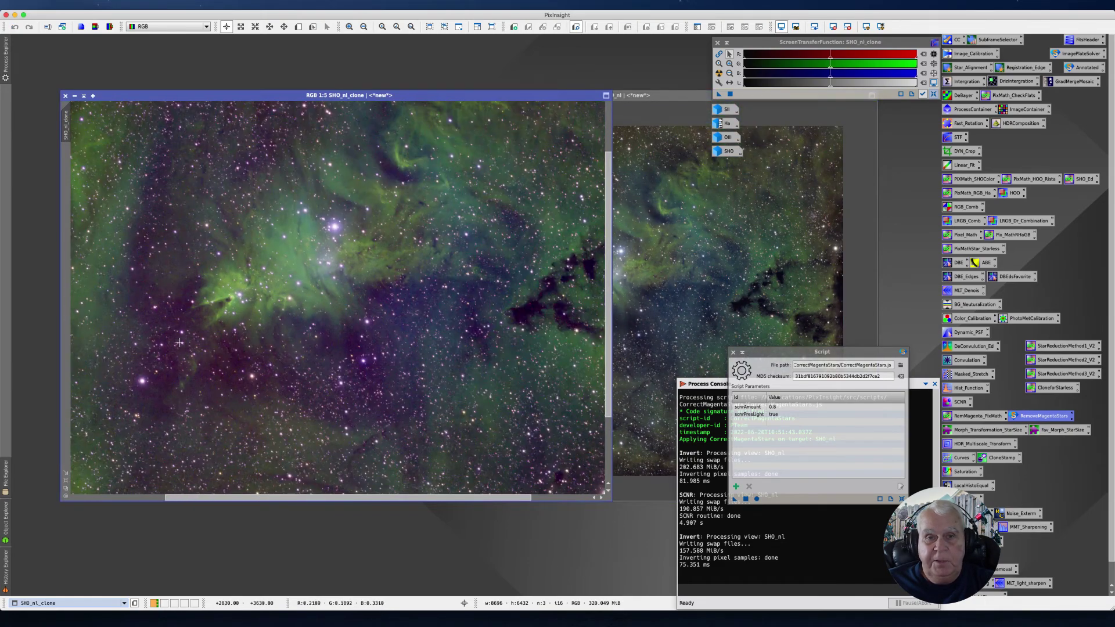
{"action": "scroll", "coordinate": [181, 344], "scroll_direction": "up", "scroll_amount": 1}
{"action": "scroll", "coordinate": [182, 343], "scroll_direction": "down", "scroll_amount": 1}
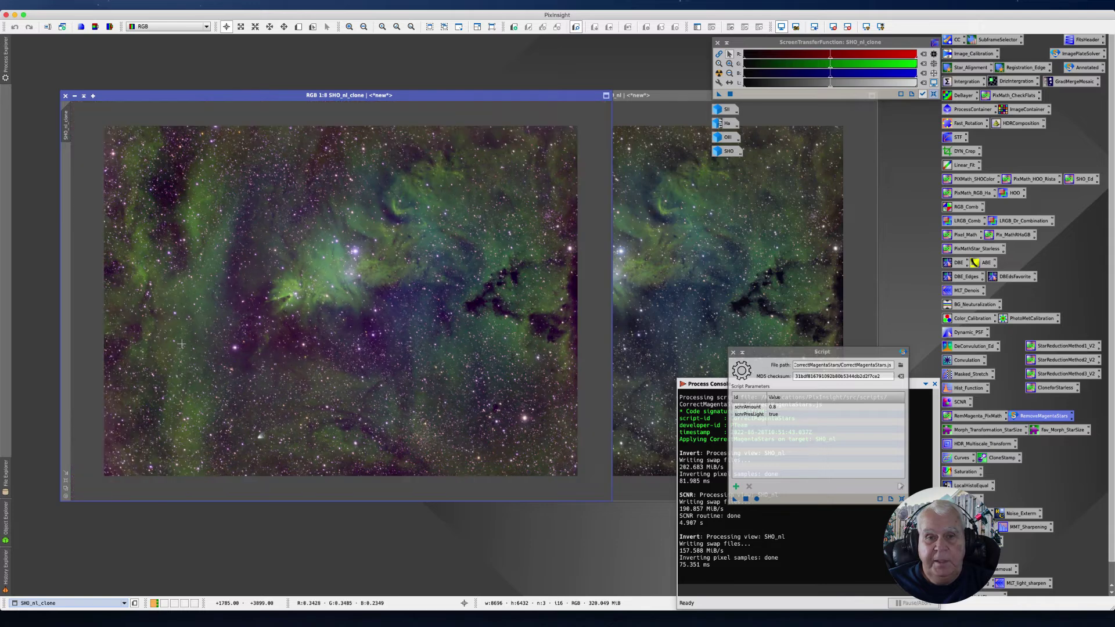
{"action": "left_click_drag", "start_coordinate": [190, 93], "coordinate": [161, 93]}
{"action": "scroll", "coordinate": [213, 177], "scroll_direction": "down", "scroll_amount": 2}
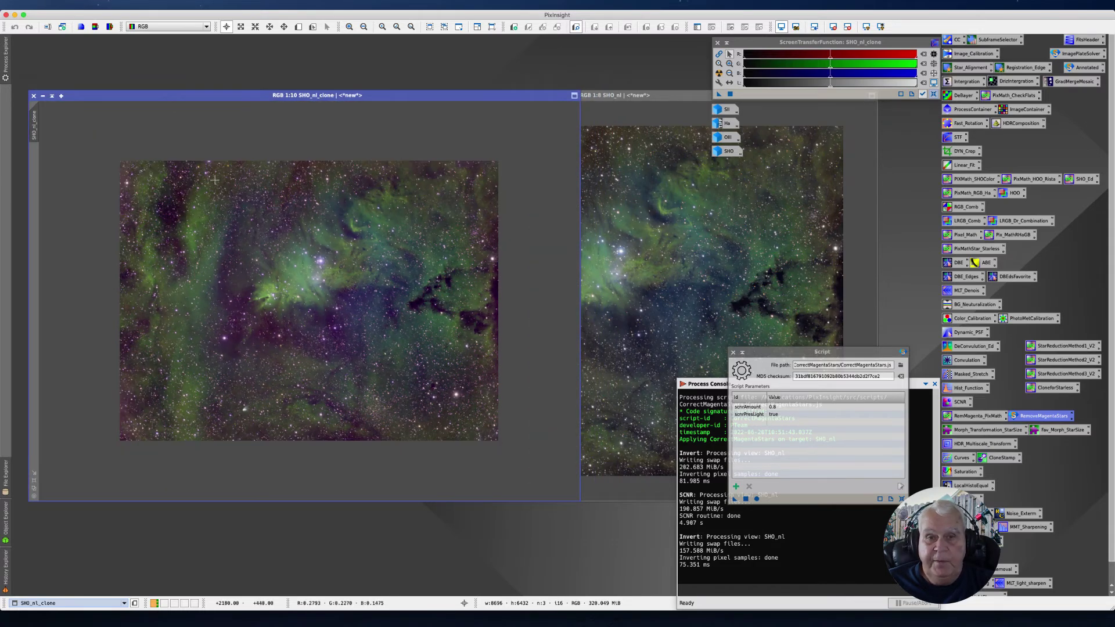
{"action": "scroll", "coordinate": [215, 181], "scroll_direction": "up", "scroll_amount": 2}
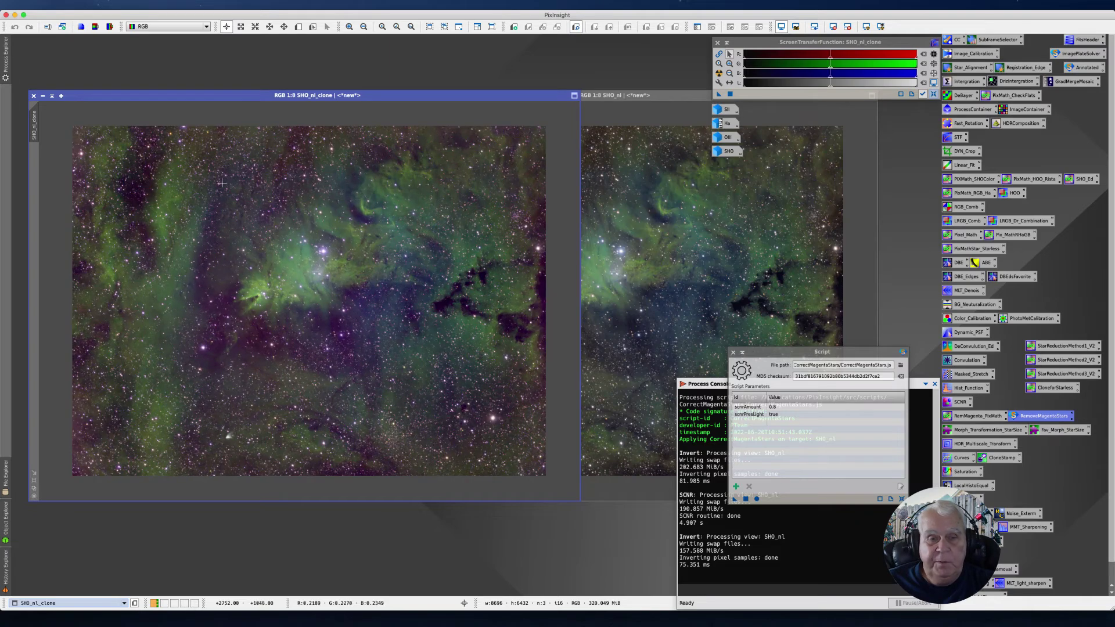
- Match the clone's zoom and region to SHO_nl's view
{"action": "left_click", "coordinate": [660, 100]}
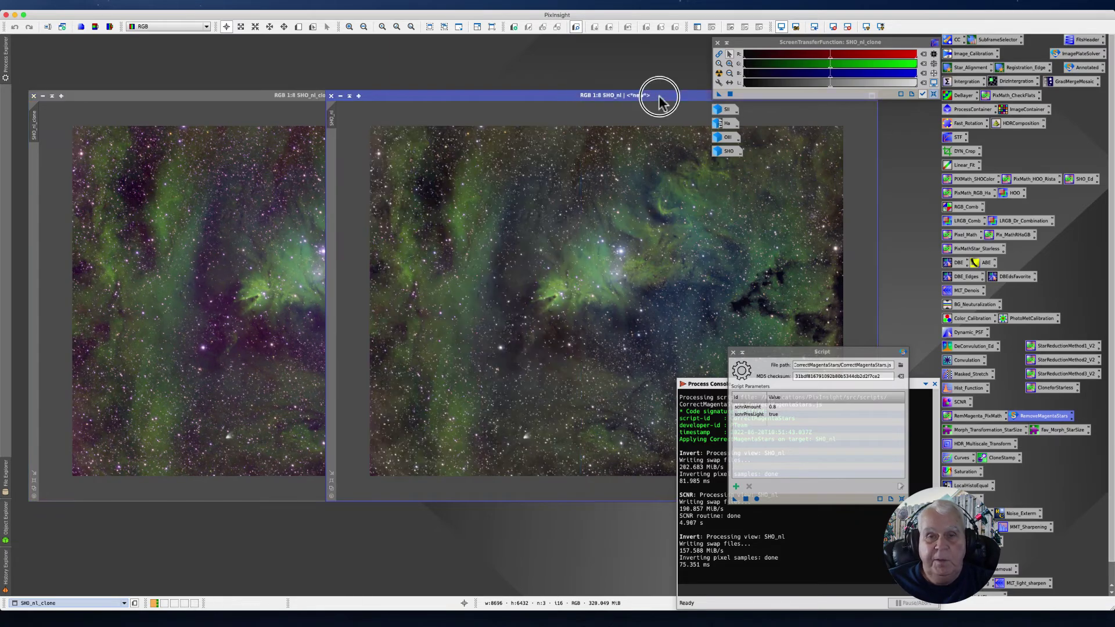
{"action": "left_click", "coordinate": [76, 250]}
{"action": "scroll", "coordinate": [75, 250], "scroll_direction": "up", "scroll_amount": 3}
{"action": "scroll", "coordinate": [150, 251], "scroll_direction": "up", "scroll_amount": 2}
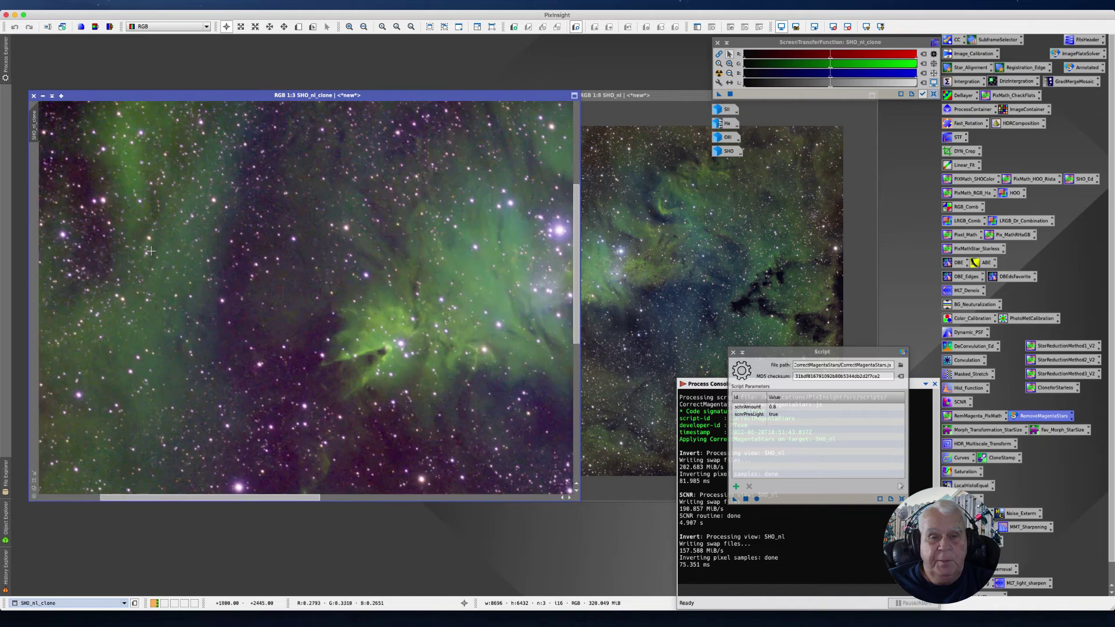
{"action": "left_click", "coordinate": [630, 221]}
{"action": "scroll", "coordinate": [633, 223], "scroll_direction": "up", "scroll_amount": 3}
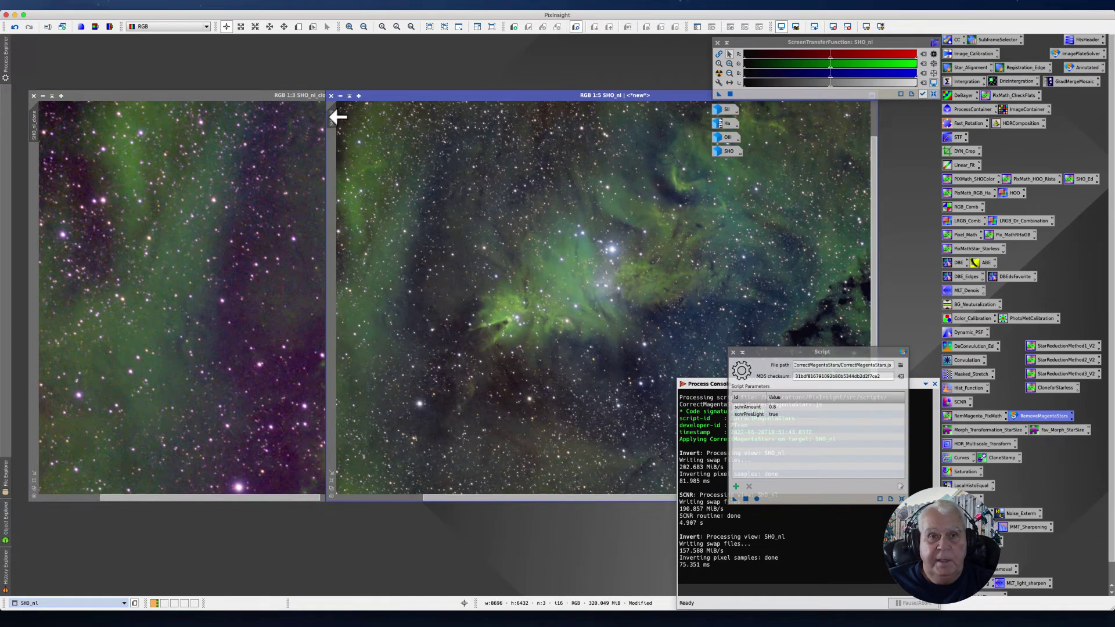
{"action": "left_click_drag", "start_coordinate": [337, 117], "coordinate": [36, 120]}
- Stack SHO_nl over the clone, toggle between them with Ctrl+Tab, and move the Script dialog up
{"action": "left_click_drag", "start_coordinate": [411, 98], "coordinate": [110, 97]}
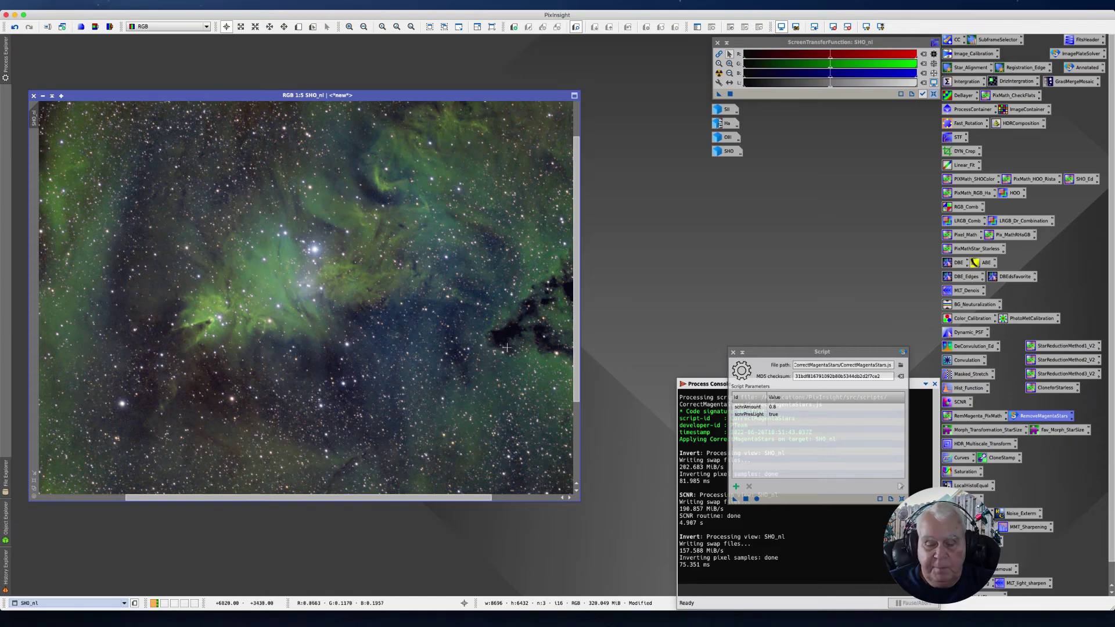
{"action": "key", "text": "ctrl+Tab"}
{"action": "key", "text": "ctrl+Tab"}
{"action": "key", "text": "ctrl+Tab"}
{"action": "key", "text": "ctrl+Tab"}
{"action": "key", "text": "ctrl+Tab"}
{"action": "key", "text": "ctrl+Tab"}
{"action": "key", "text": "ctrl+Tab"}
{"action": "key", "text": "ctrl+Tab"}
{"action": "key", "text": "ctrl+Tab"}
{"action": "key", "text": "ctrl+Tab"}
{"action": "key", "text": "ctrl+Tab"}
{"action": "key", "text": "ctrl+Tab"}
{"action": "key", "text": "ctrl+Tab"}
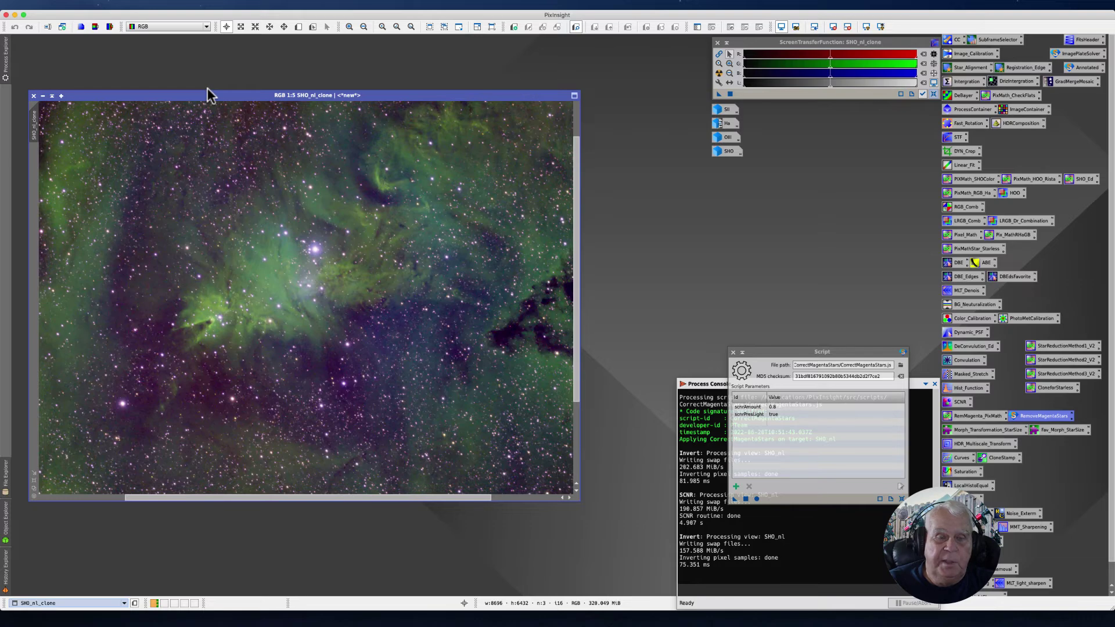
{"action": "key", "text": "ctrl+Tab"}
{"action": "key", "text": "ctrl+Tab"}
{"action": "key", "text": "ctrl+Tab"}
{"action": "key", "text": "ctrl+Tab"}
{"action": "key", "text": "ctrl+Tab"}
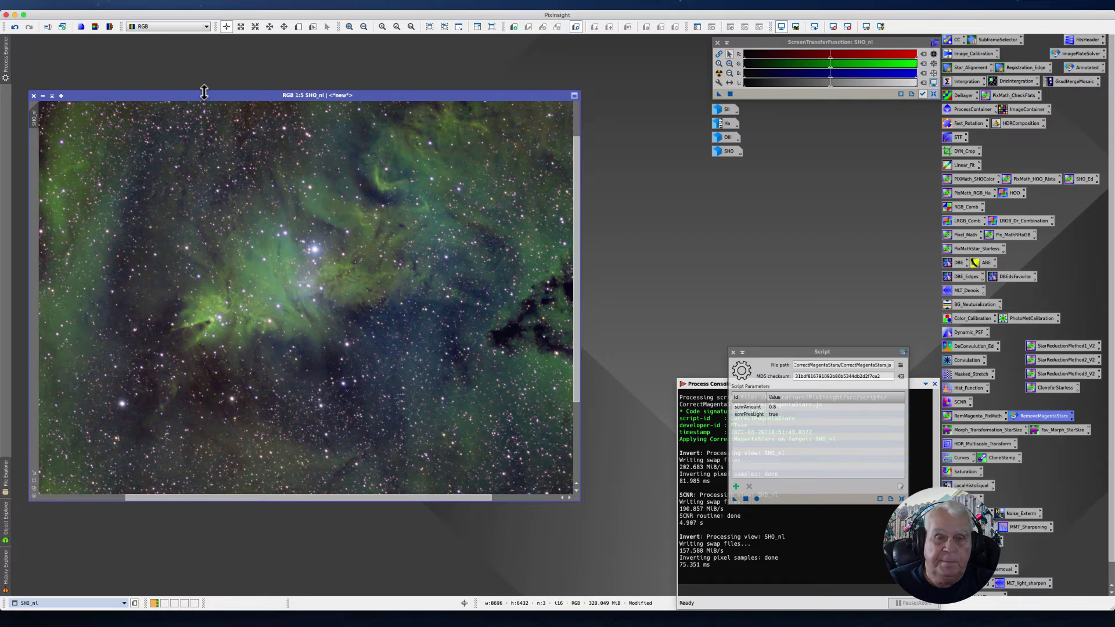
{"action": "key", "text": "ctrl+Tab"}
{"action": "key", "text": "ctrl+Tab"}
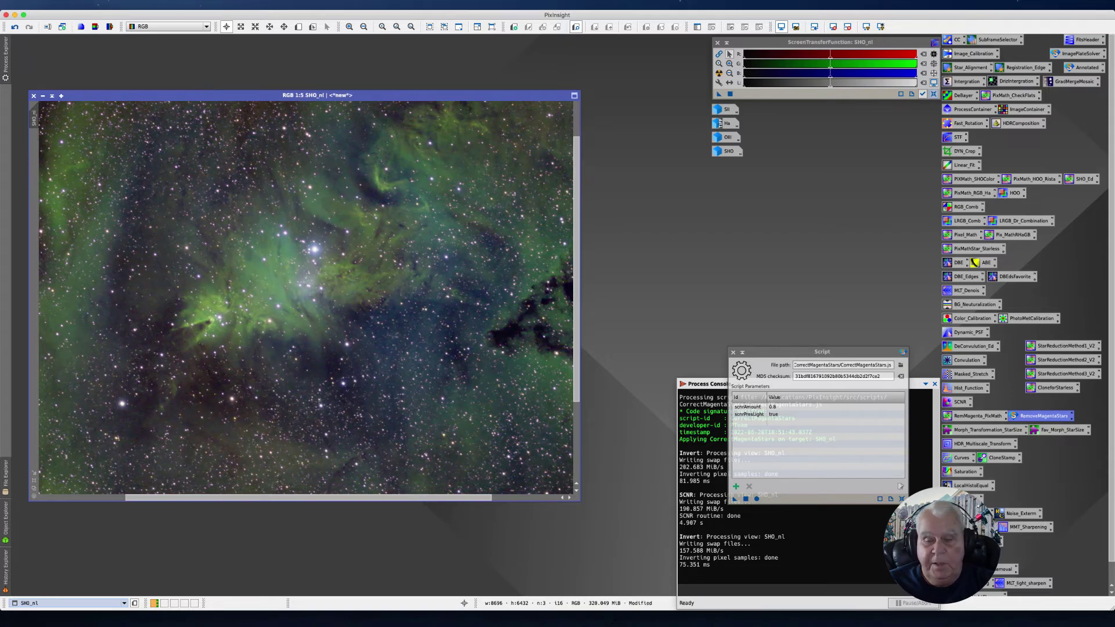
{"action": "left_click_drag", "start_coordinate": [774, 347], "coordinate": [656, 214]}
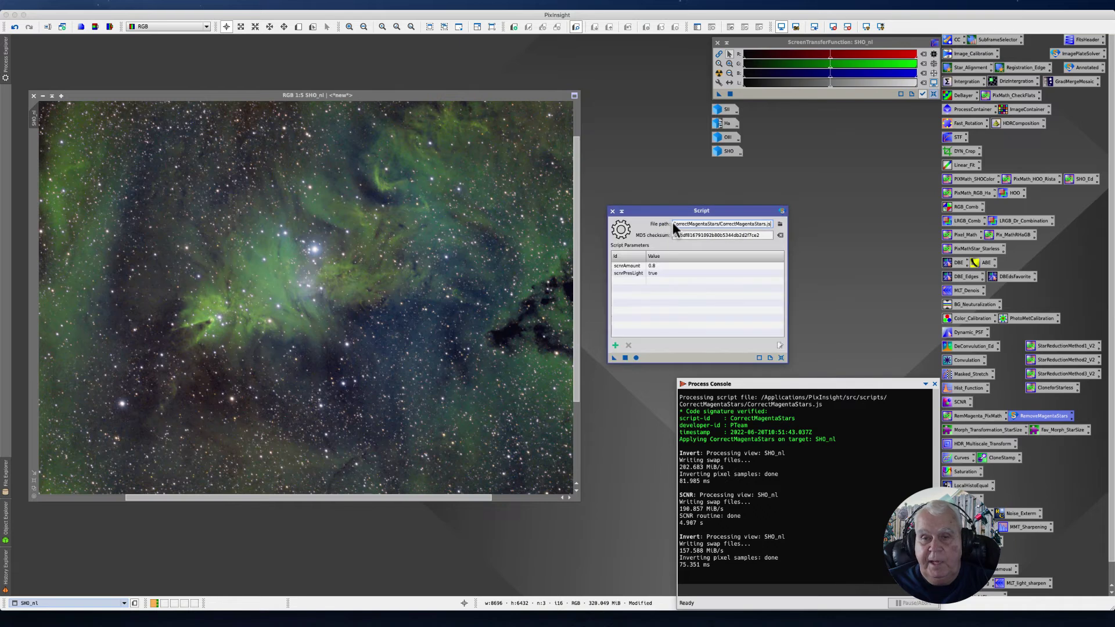
{"action": "left_click", "coordinate": [110, 618]}
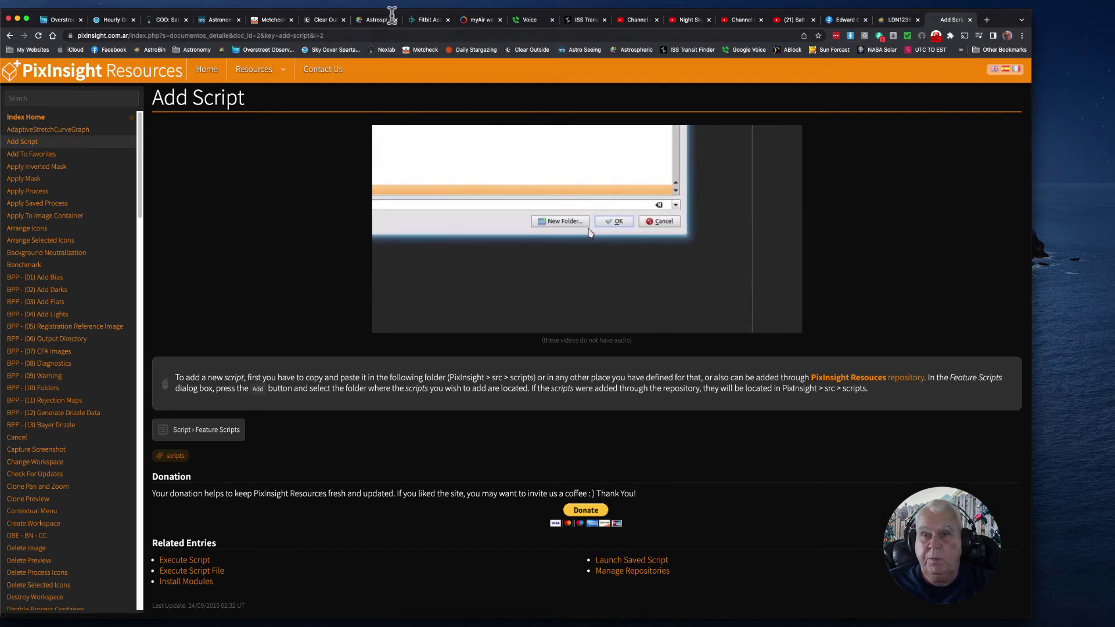
- Open the 'PixInsight Script: Correct magenta stars' bookmark in Chrome
{"action": "left_click", "coordinate": [160, 3]}
{"action": "mouse_move", "coordinate": [204, 604]}
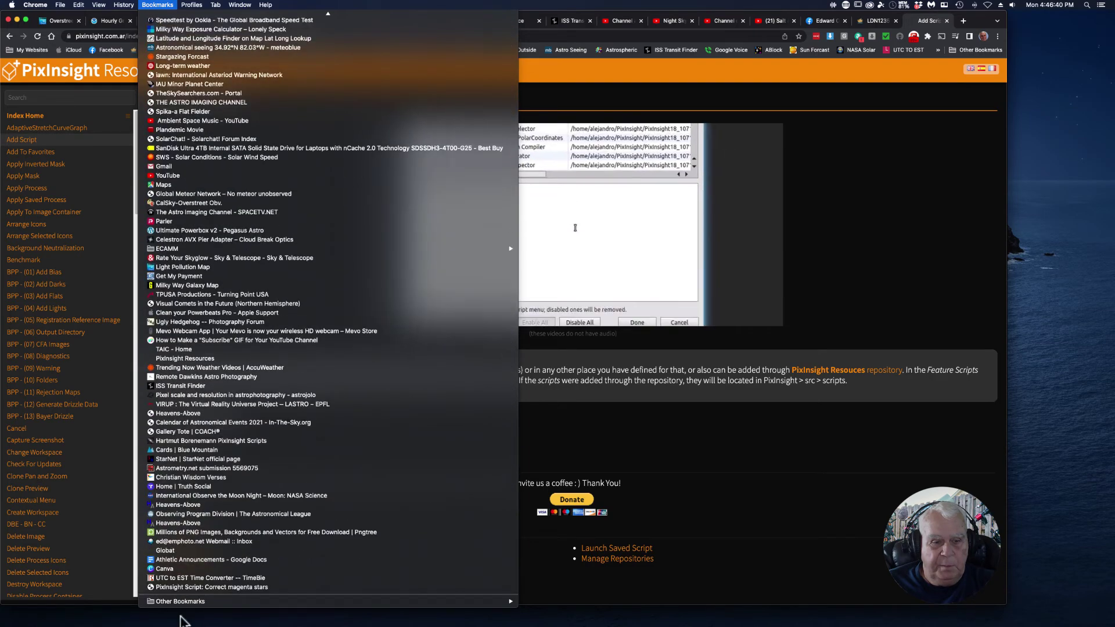
{"action": "left_click", "coordinate": [180, 588]}
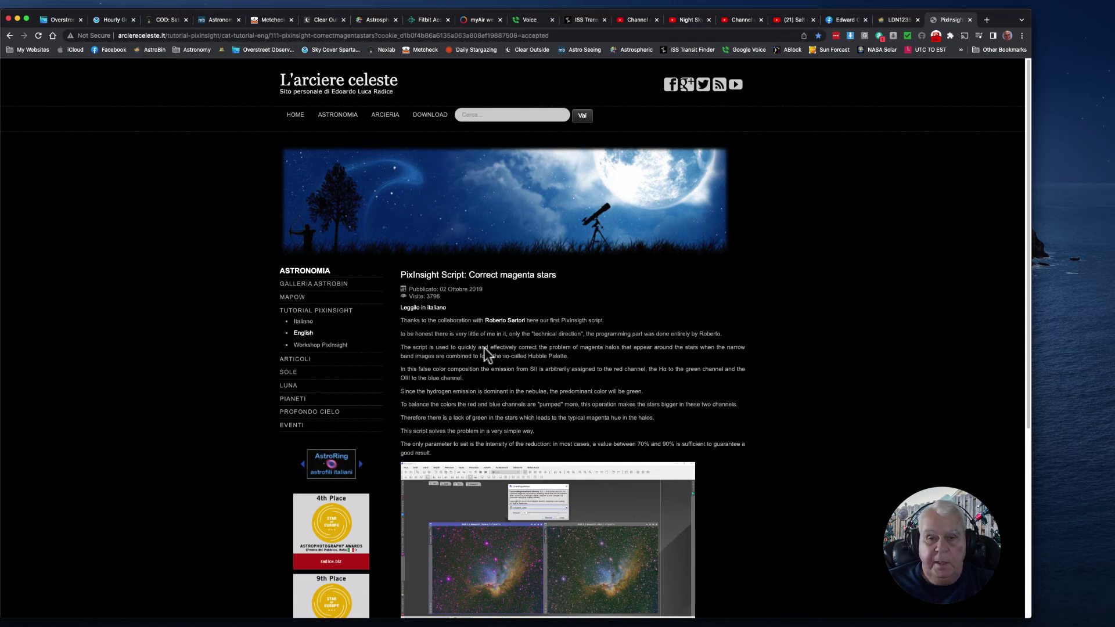
- Scroll the article down to the download and installation notes under the screenshot
{"action": "scroll", "coordinate": [486, 350], "scroll_direction": "down", "scroll_amount": 5}
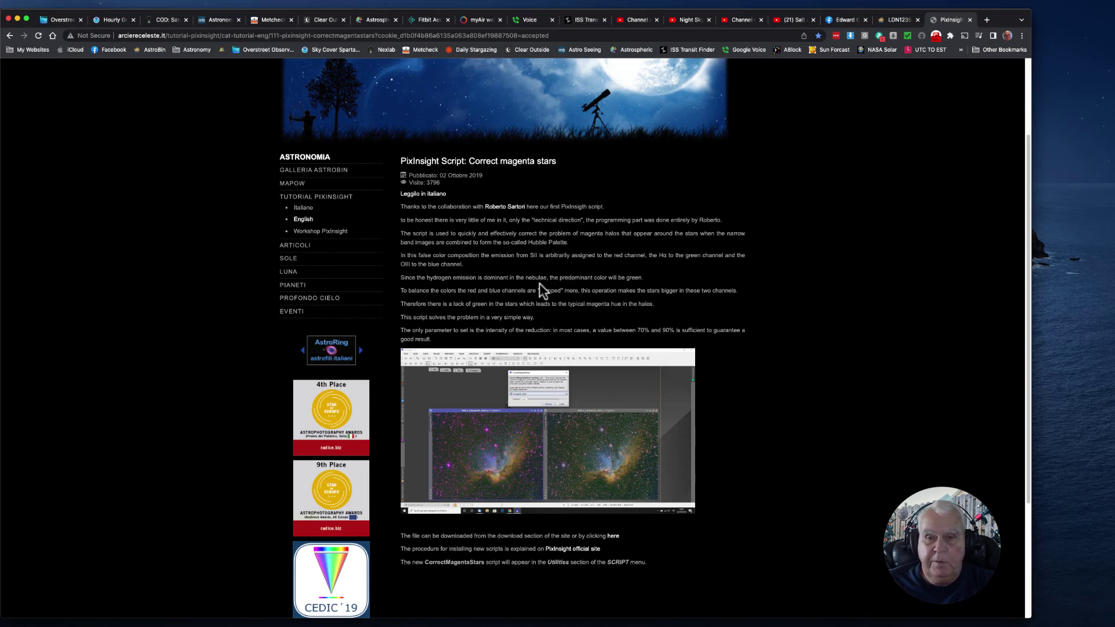
{"action": "scroll", "coordinate": [539, 287], "scroll_direction": "down", "scroll_amount": 1}
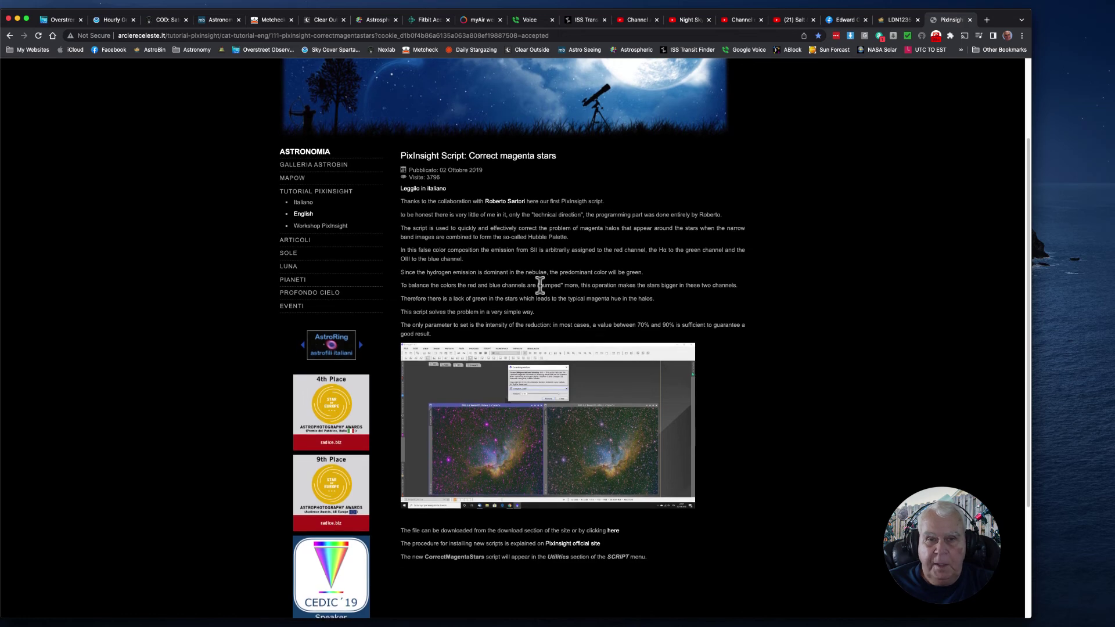
{"action": "scroll", "coordinate": [540, 285], "scroll_direction": "down", "scroll_amount": 5}
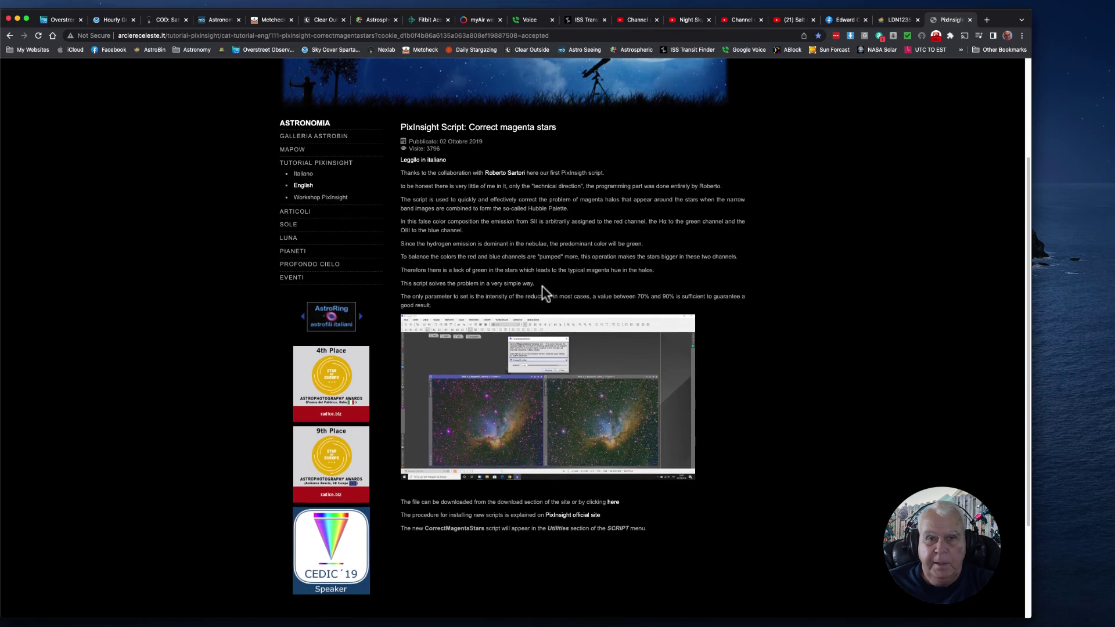
{"action": "scroll", "coordinate": [544, 286], "scroll_direction": "down", "scroll_amount": 3}
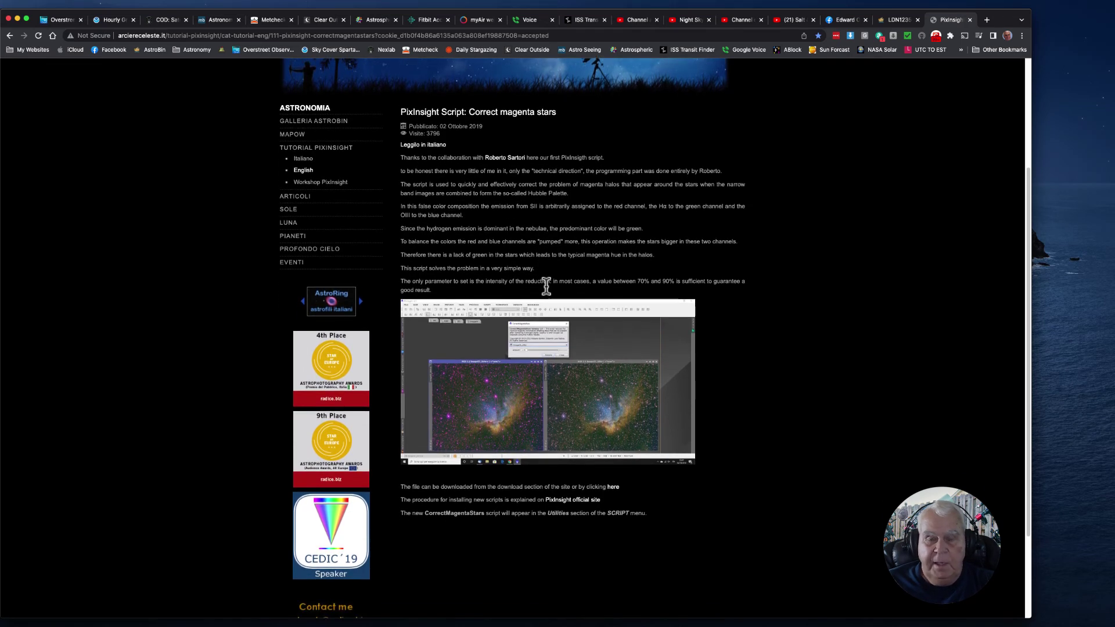
{"action": "scroll", "coordinate": [546, 287], "scroll_direction": "down", "scroll_amount": 2}
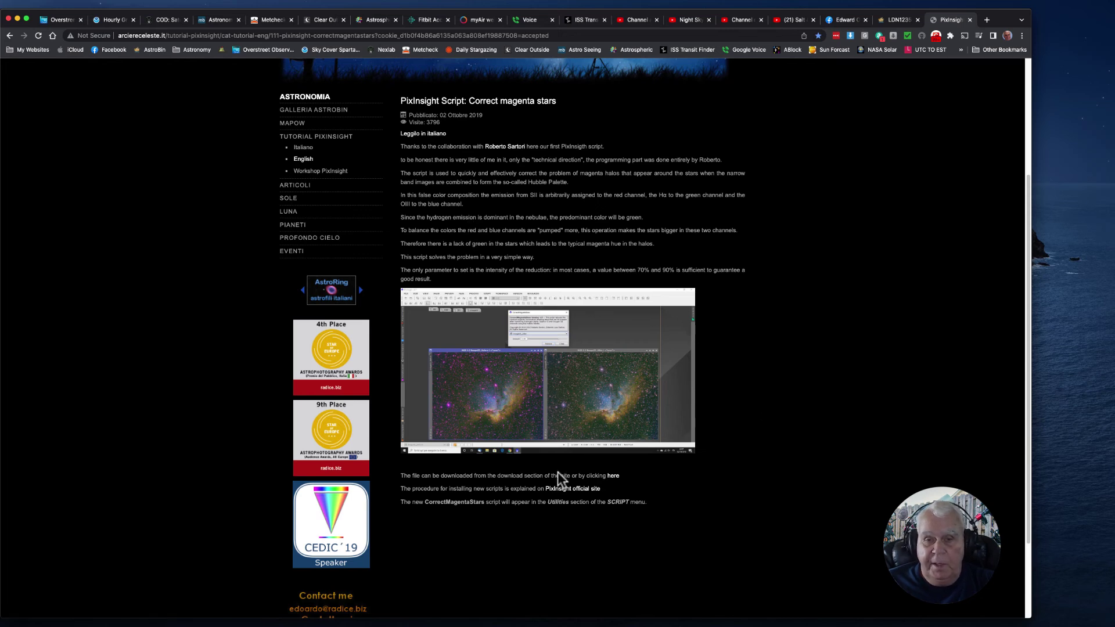
- Start the script download from the 'here' link, then cancel the Save As sheet
{"action": "left_click", "coordinate": [613, 477]}
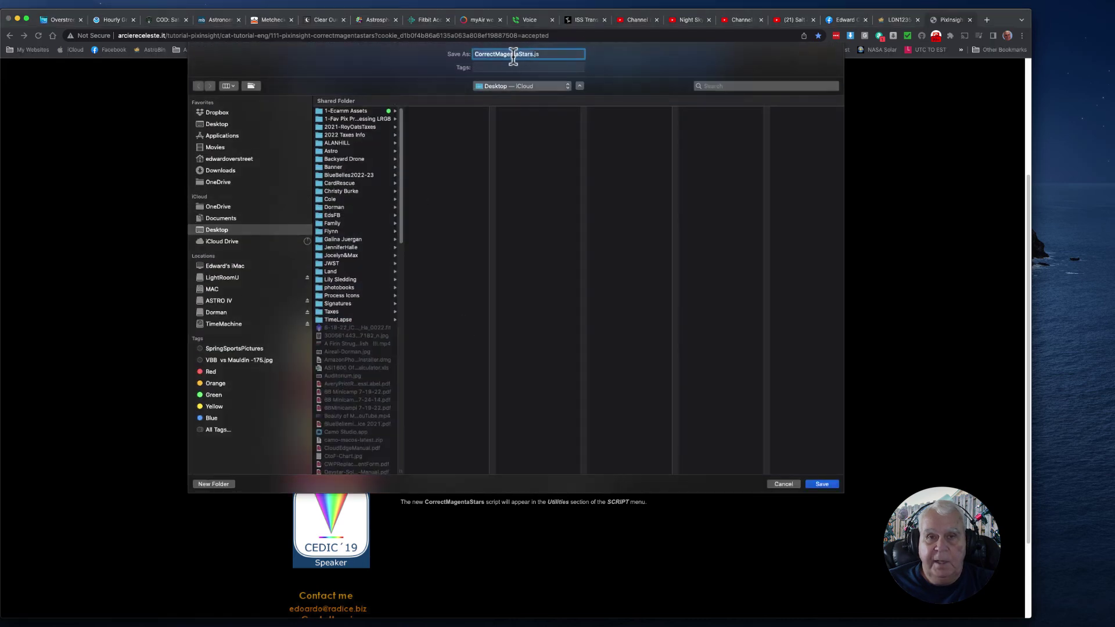
{"action": "left_click", "coordinate": [784, 484]}
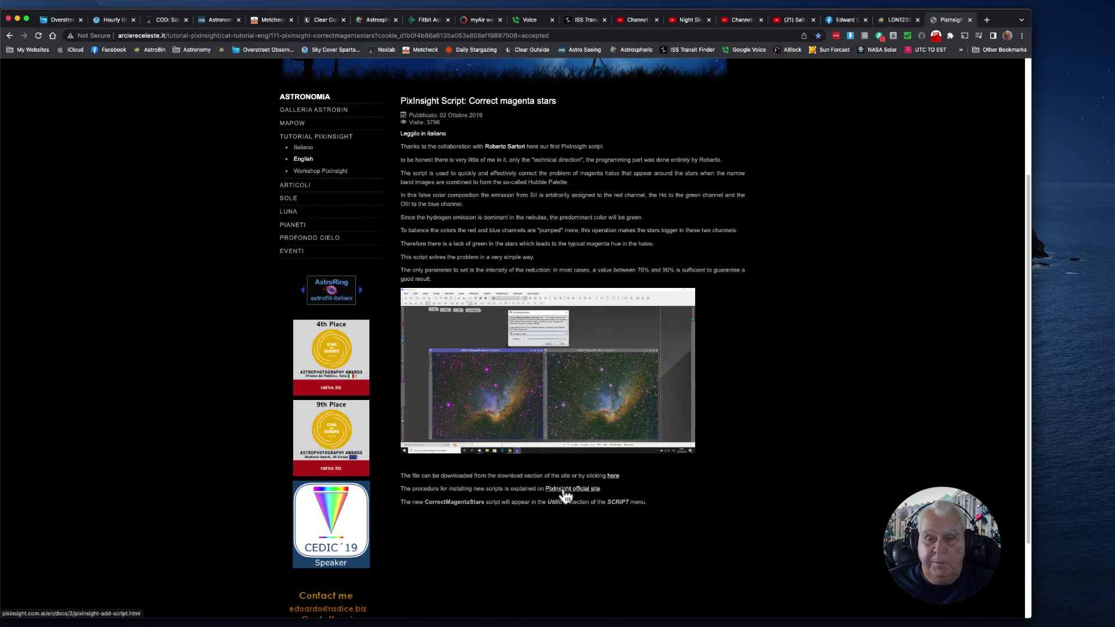